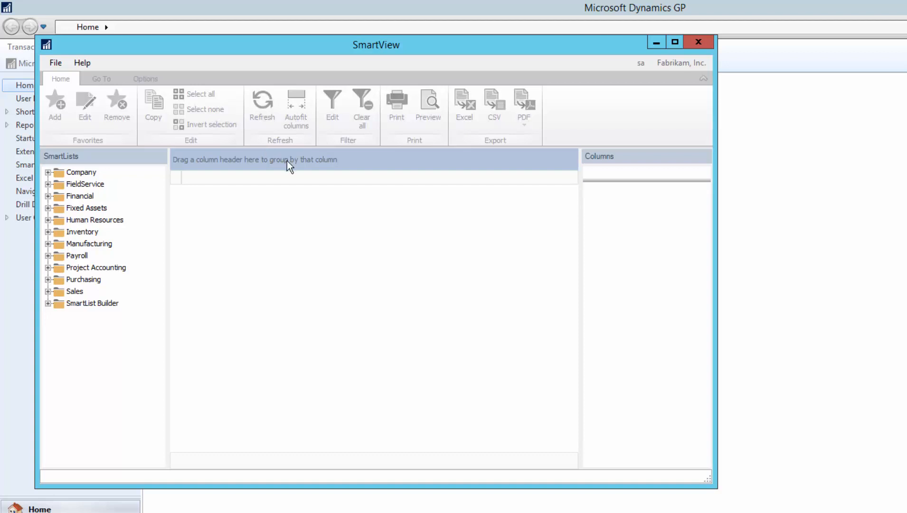
Open the Sales Line Items list from the Sales folder in SmartView.
click(48, 293)
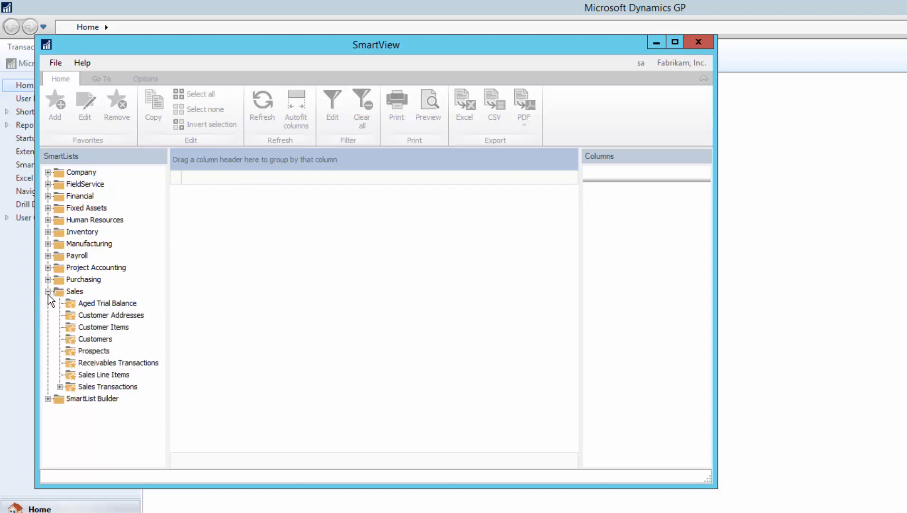
click(113, 376)
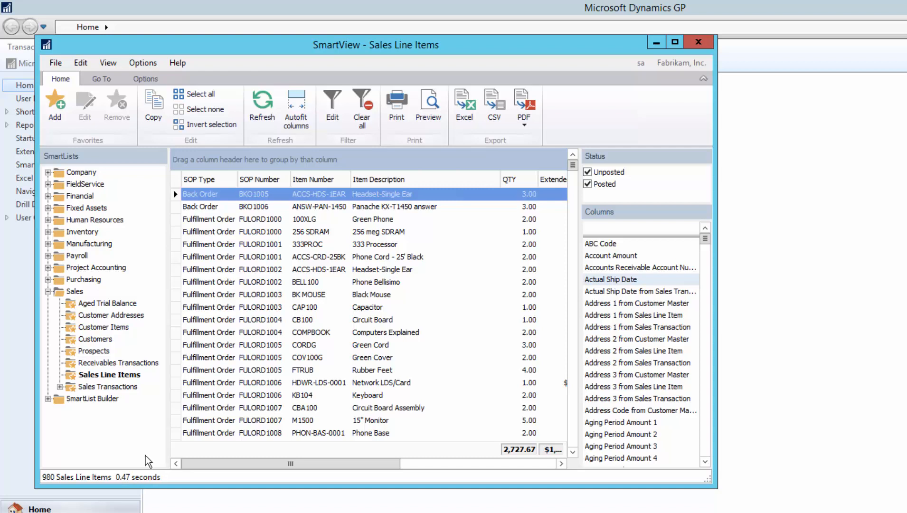
Switch to SmartList and open the Sales Line Items list from its Sales folder.
click(23, 61)
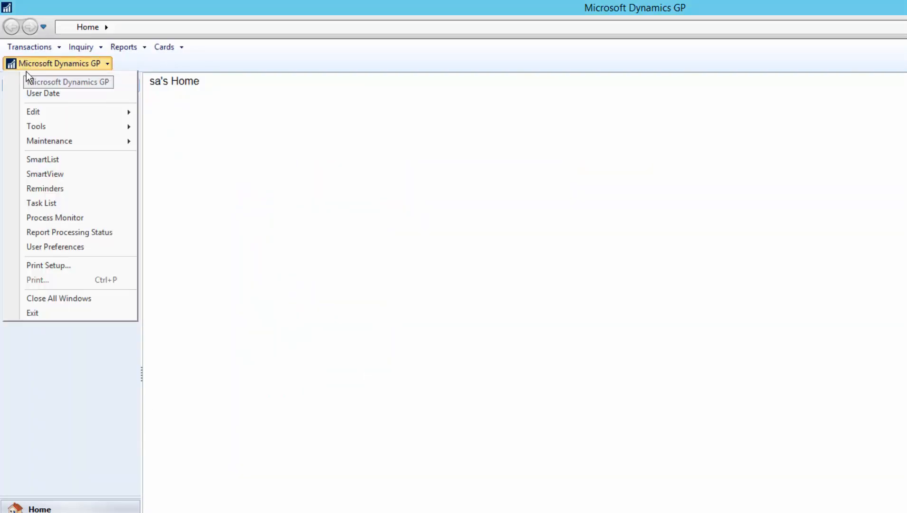
click(40, 160)
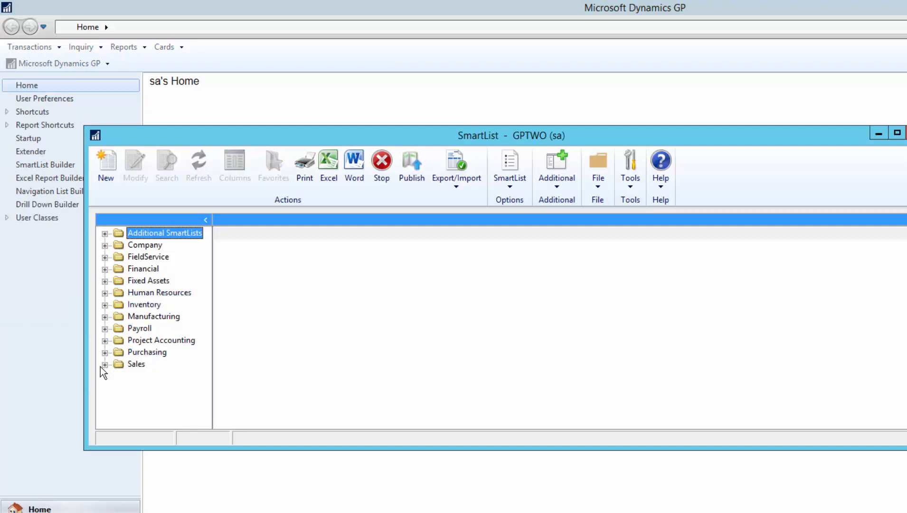
click(104, 365)
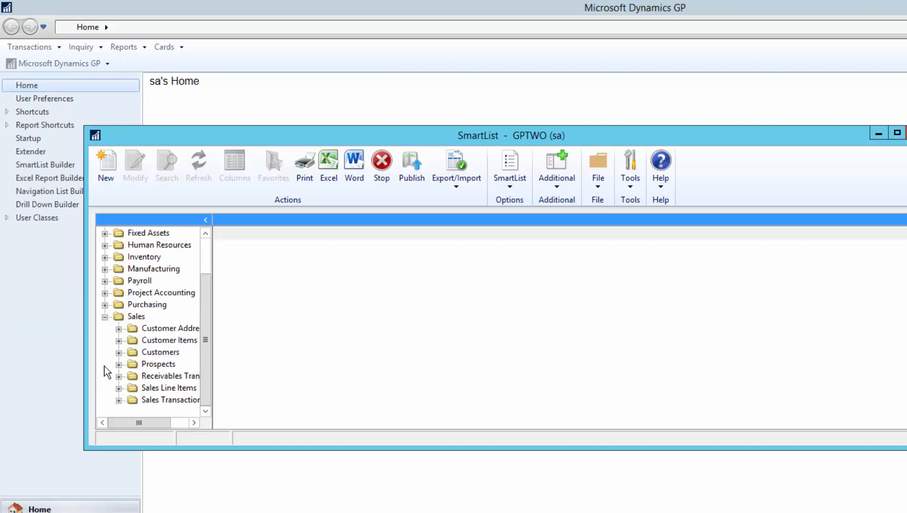
click(169, 387)
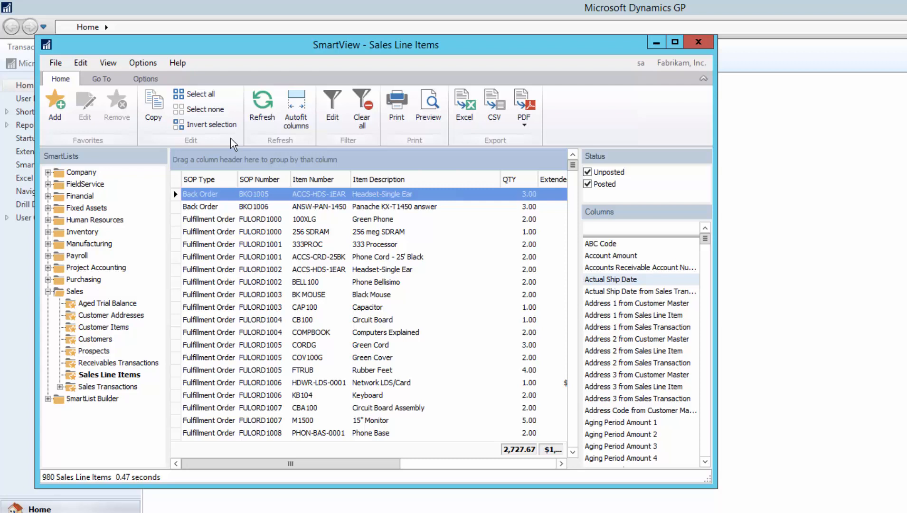
Back in SmartView, hide the Lists and Columns panes and show both again.
click(146, 77)
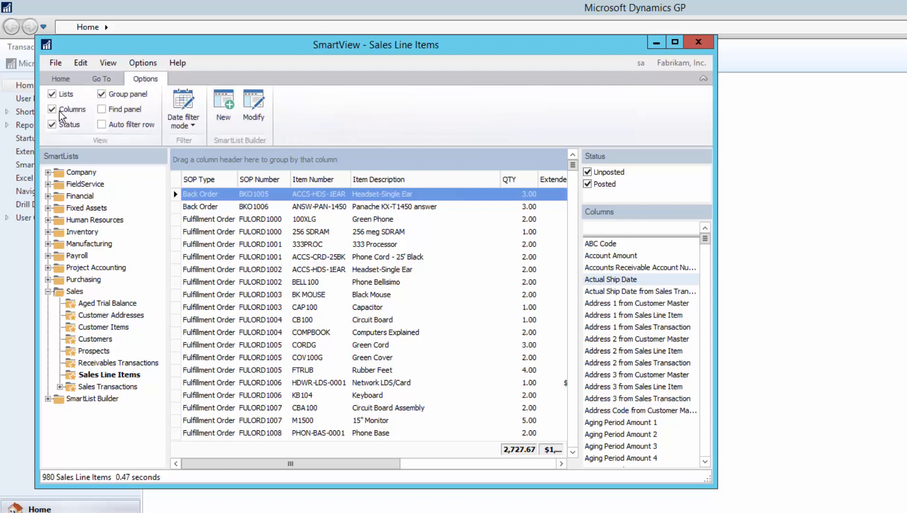
click(53, 98)
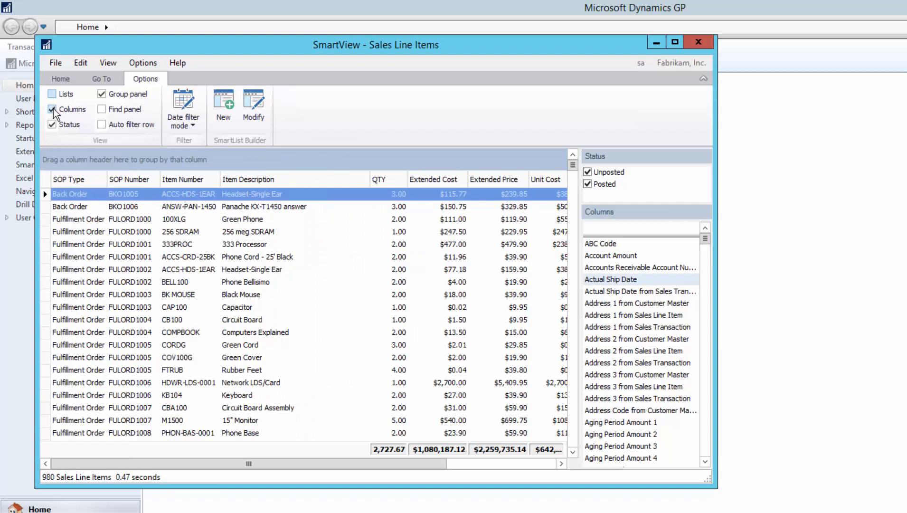
click(54, 110)
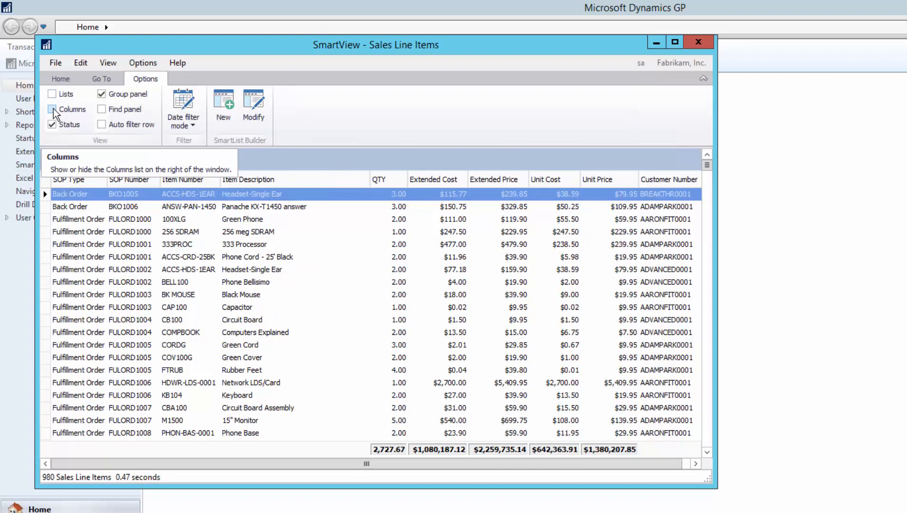
click(53, 109)
click(52, 95)
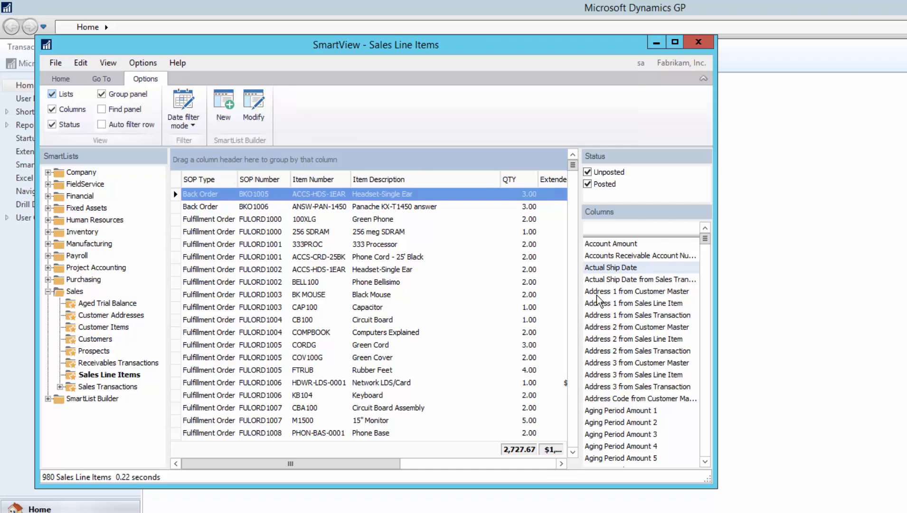
Find the Document Date field among the available columns and add it to the Sales Line Items grid.
scroll(597, 295, down, 15)
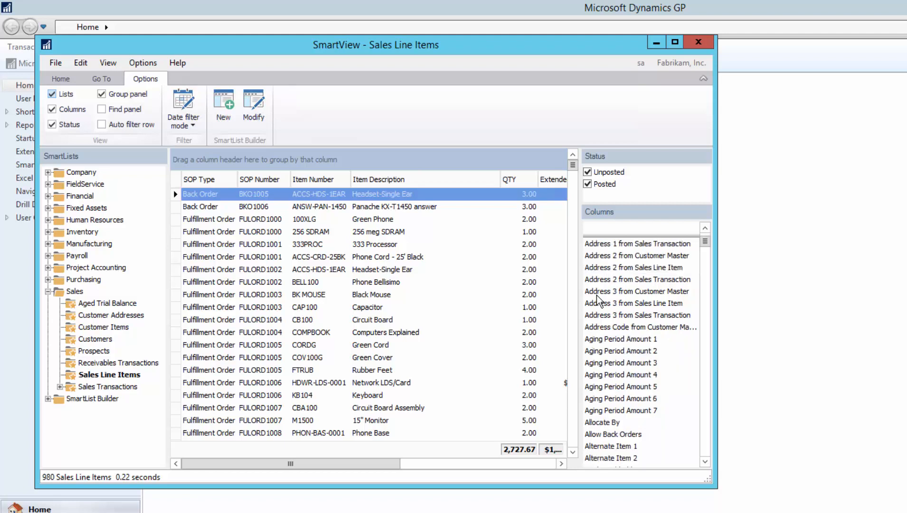
scroll(597, 296, down, 20)
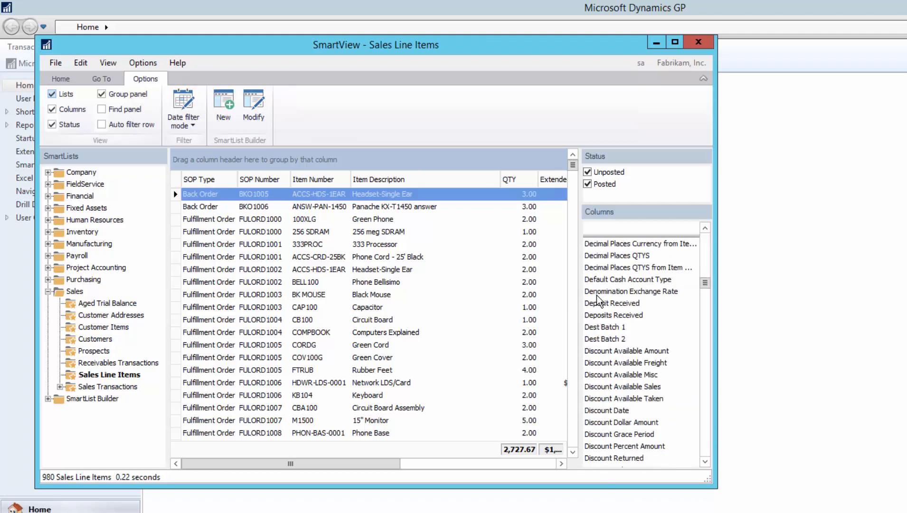
scroll(596, 295, down, 5)
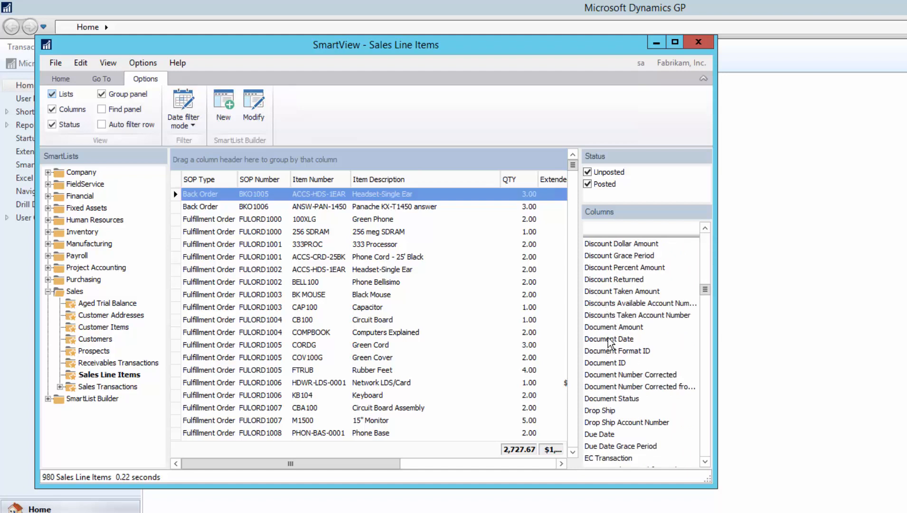
drag(608, 339, 549, 336)
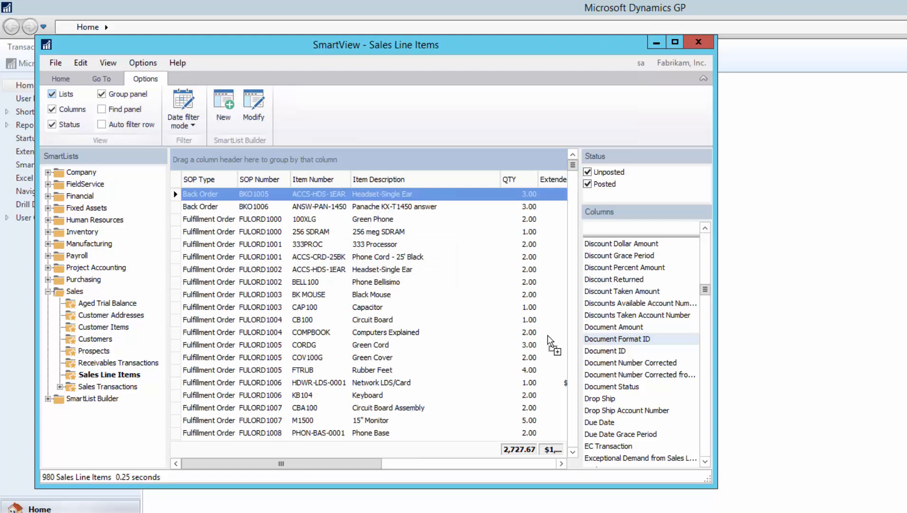
Search the available columns for "salesperson" and add Salesperson ID to the grid.
click(605, 225)
text(salesperson)
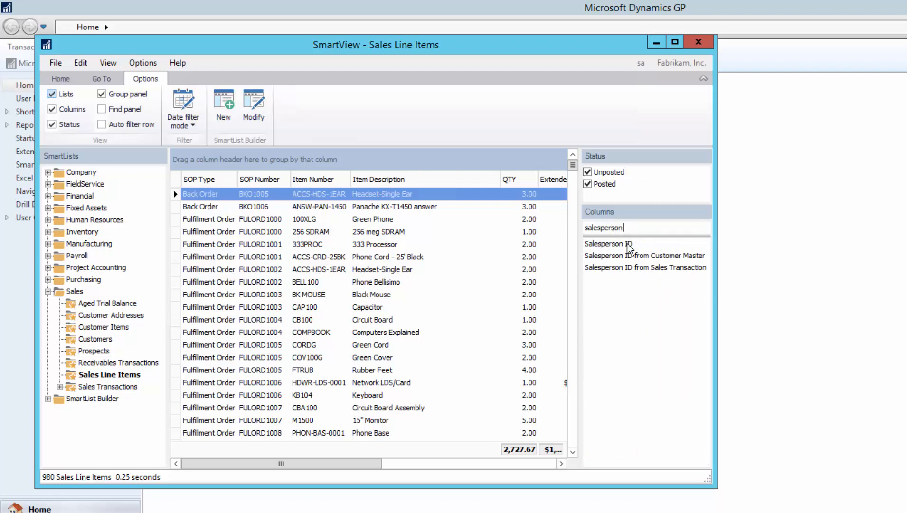
double_click(602, 243)
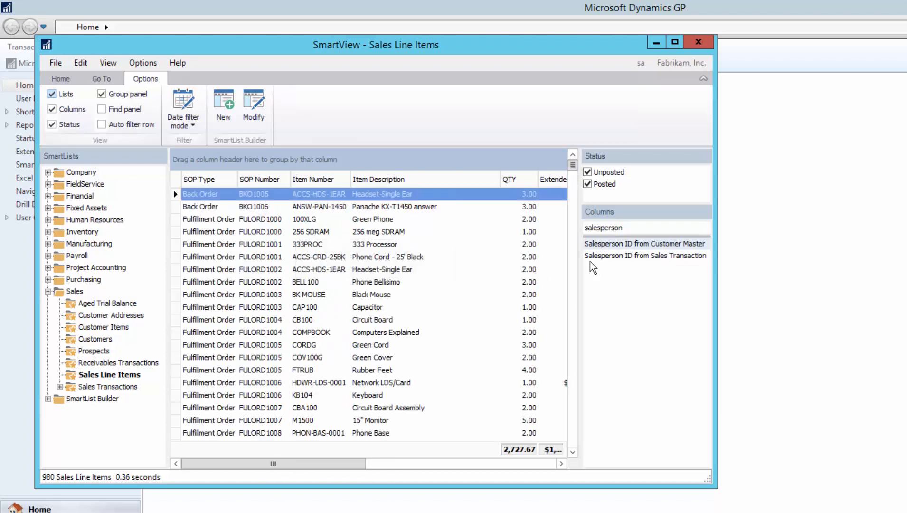
drag(481, 470, 555, 470)
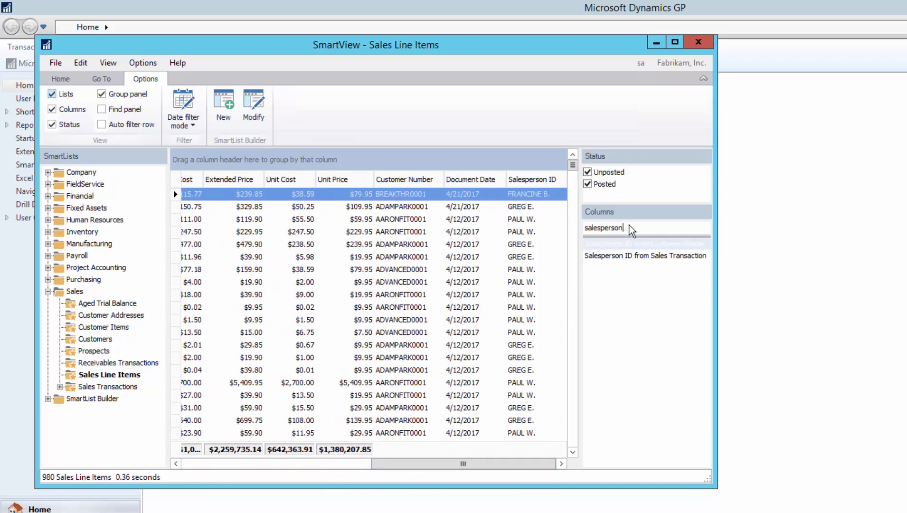
Search the available columns for "sales terr" and add Sales Territory to the grid.
key(BackSpace)
key(BackSpace)
key(BackSpace)
key(BackSpace)
key(BackSpace)
key(BackSpace)
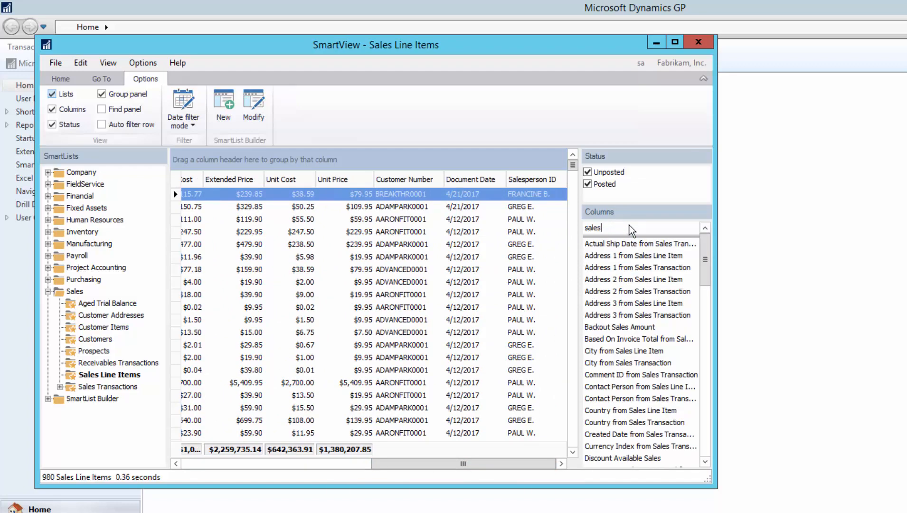
text(ter)
key(BackSpace)
key(BackSpace)
key(BackSpace)
text(t)
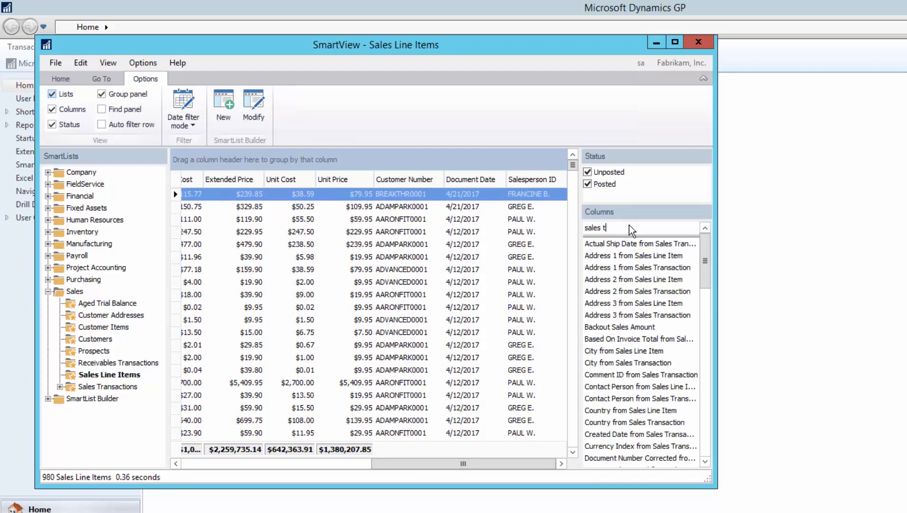
text(err)
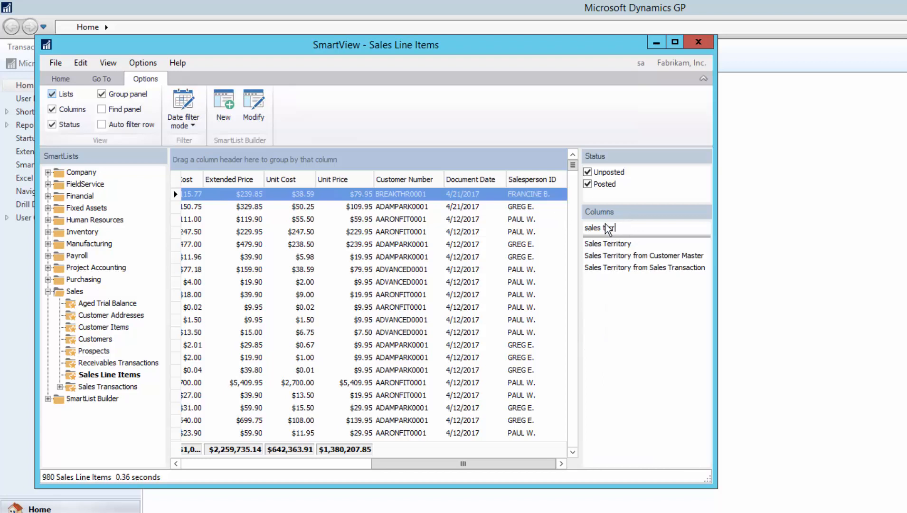
double_click(608, 244)
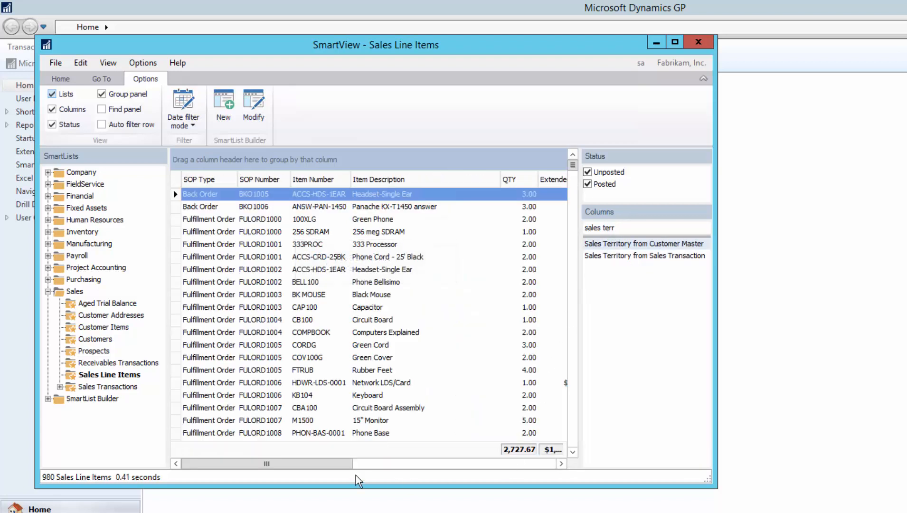
drag(335, 467, 555, 477)
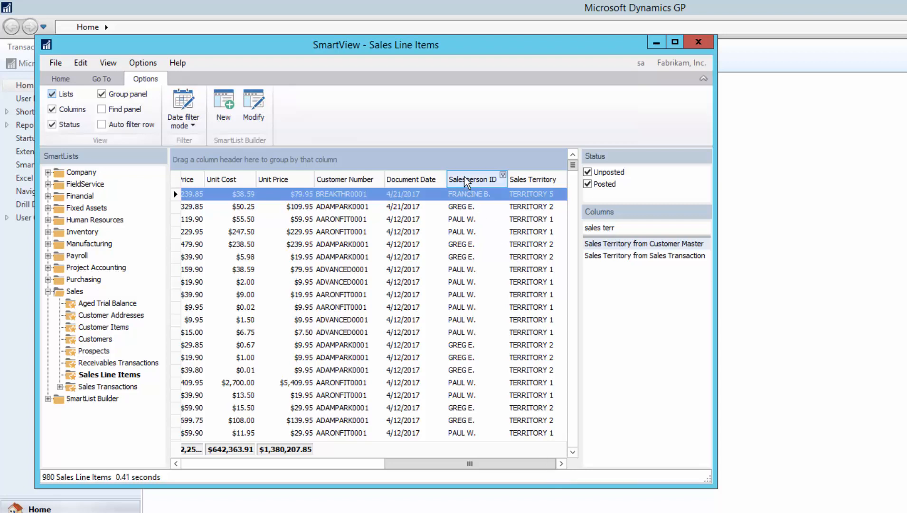
Remove the Salesperson ID column from the grid.
drag(466, 181, 503, 248)
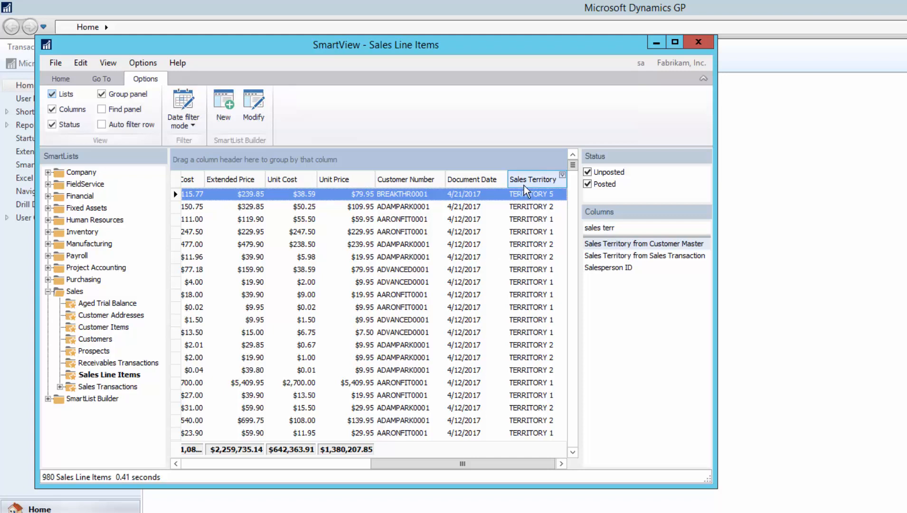
Move the Sales Territory column between Item Description and QTY.
drag(531, 187, 204, 185)
drag(463, 464, 318, 464)
drag(565, 183, 404, 184)
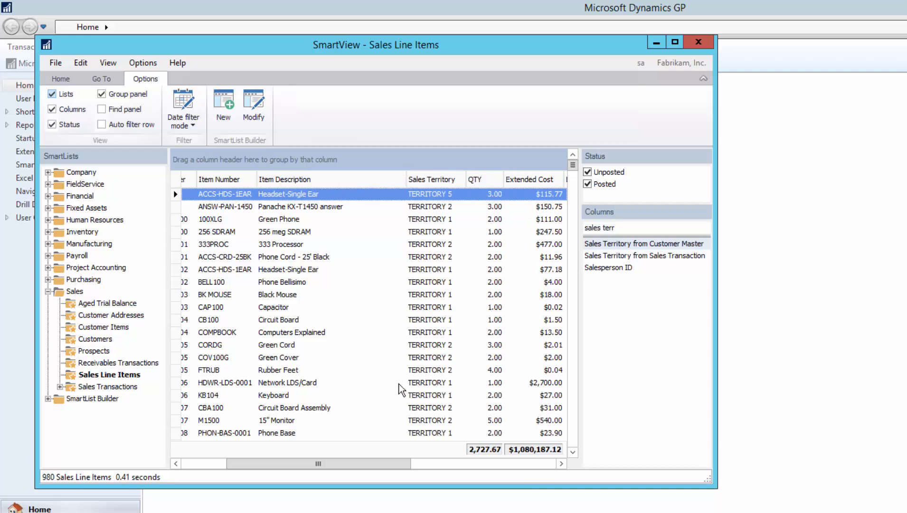
drag(348, 470, 292, 475)
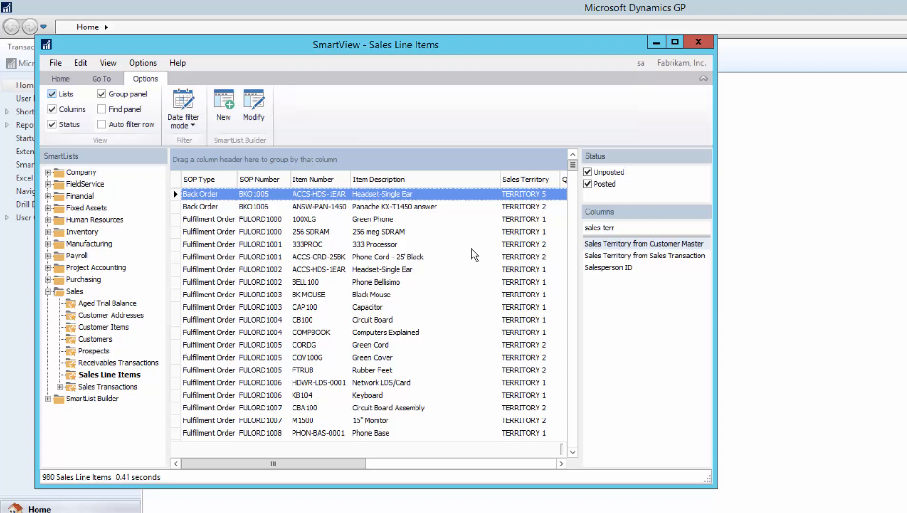
Group the sales line items by SOP Type and collapse all the groups.
drag(229, 185, 229, 185)
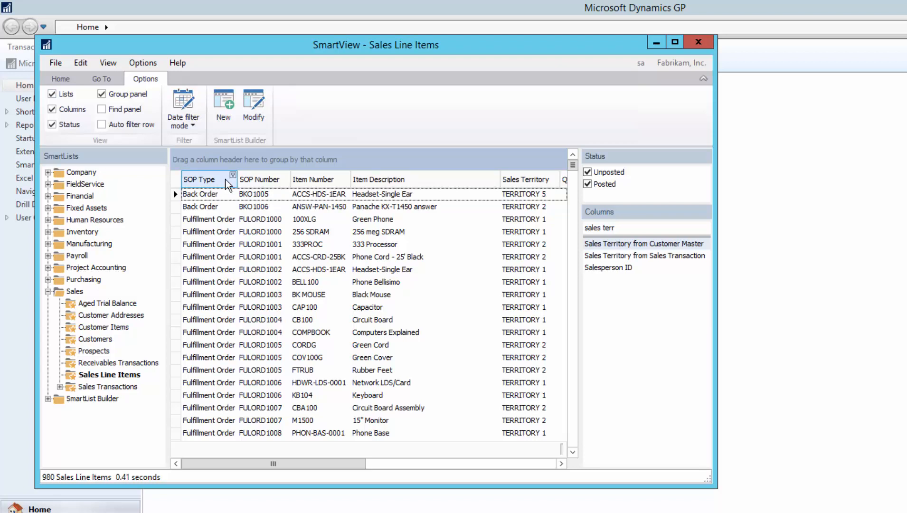
drag(226, 180, 223, 162)
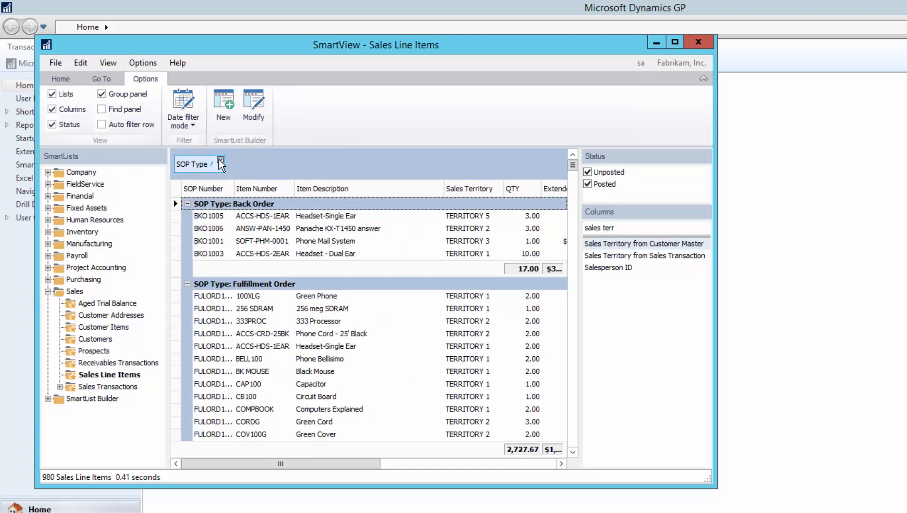
click(54, 82)
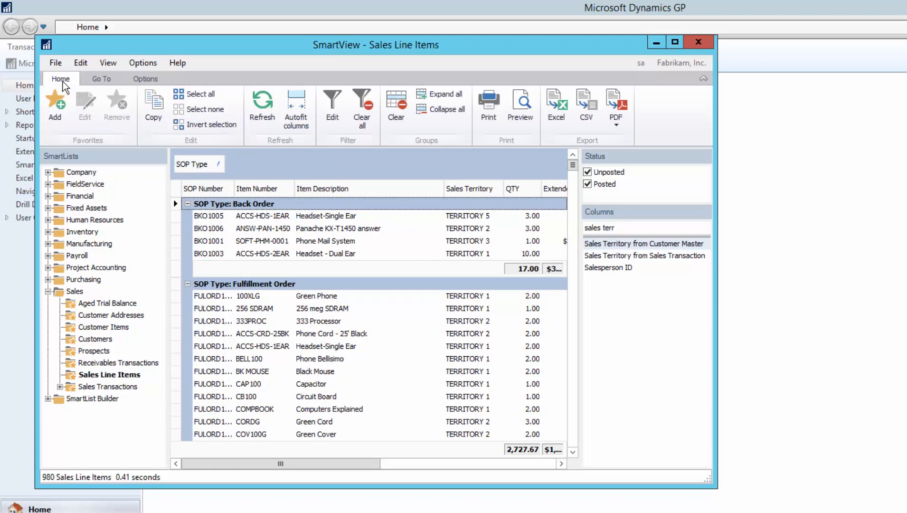
click(451, 109)
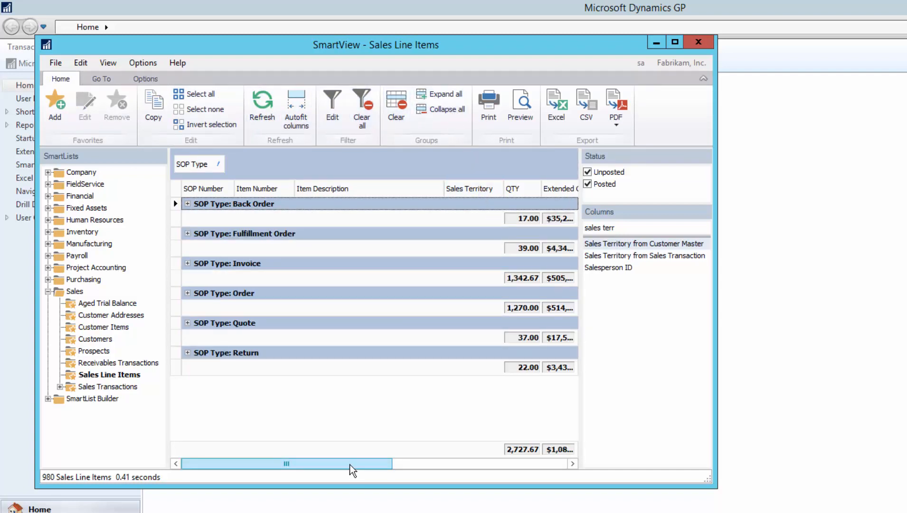
Look into the Invoice group's line items, collapse it again, and review the cost and price totals per SOP Type.
click(187, 263)
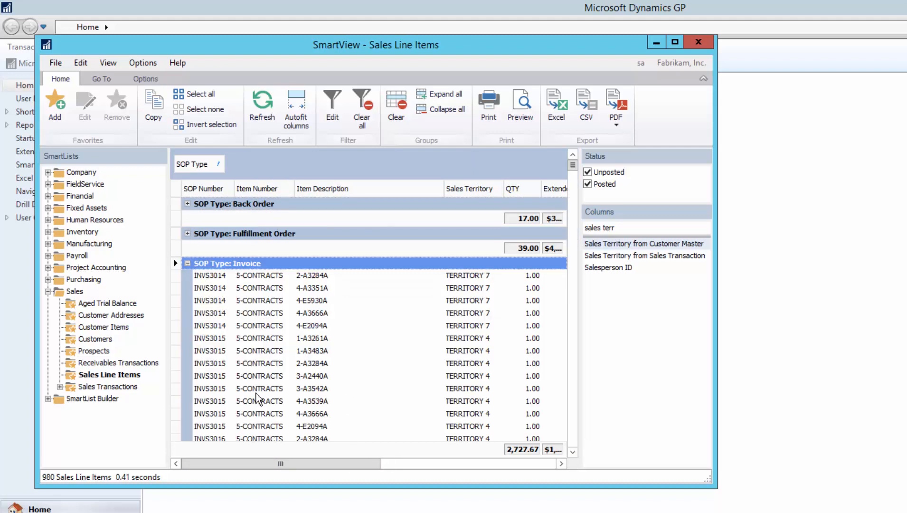
click(187, 264)
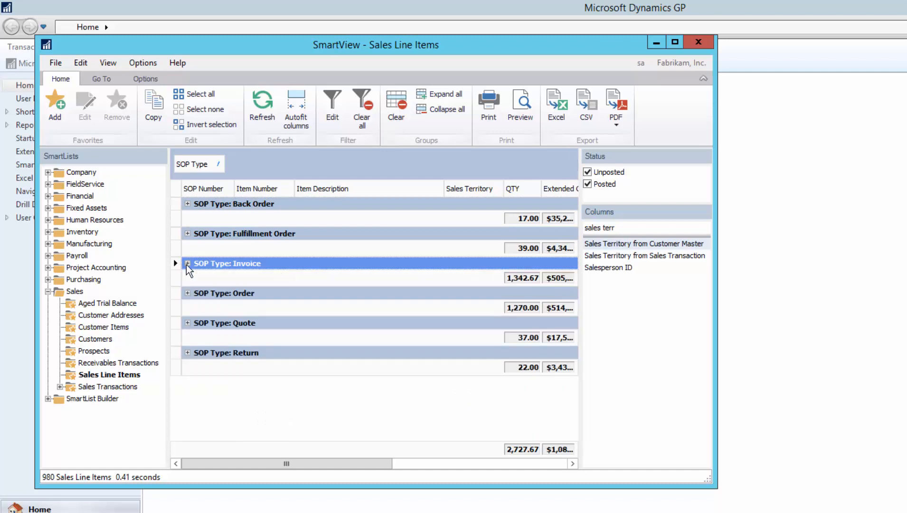
drag(358, 466, 433, 468)
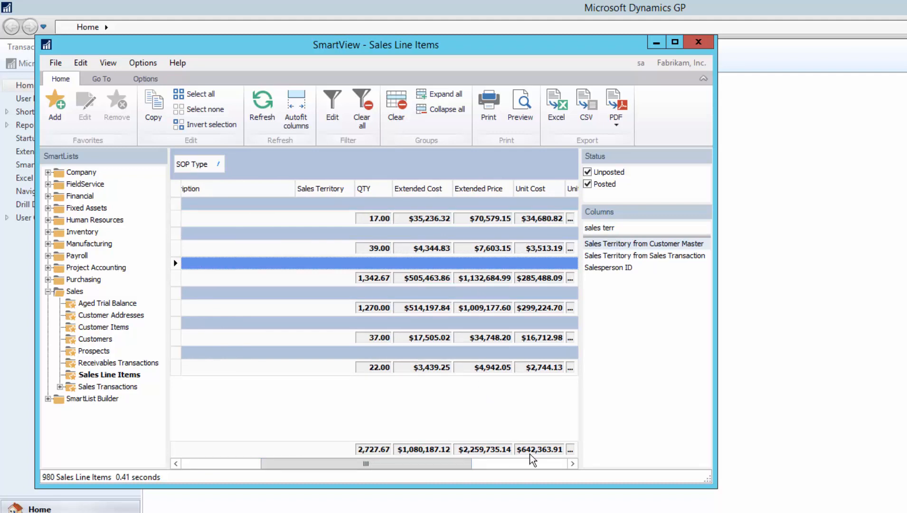
drag(437, 470, 337, 468)
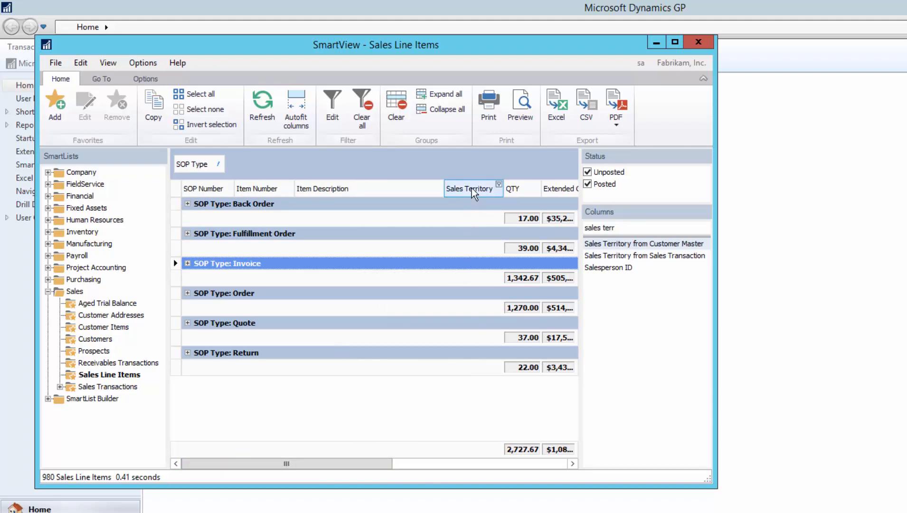
Add Sales Territory as a second grouping level under SOP Type and collapse all the groups.
drag(474, 193, 223, 177)
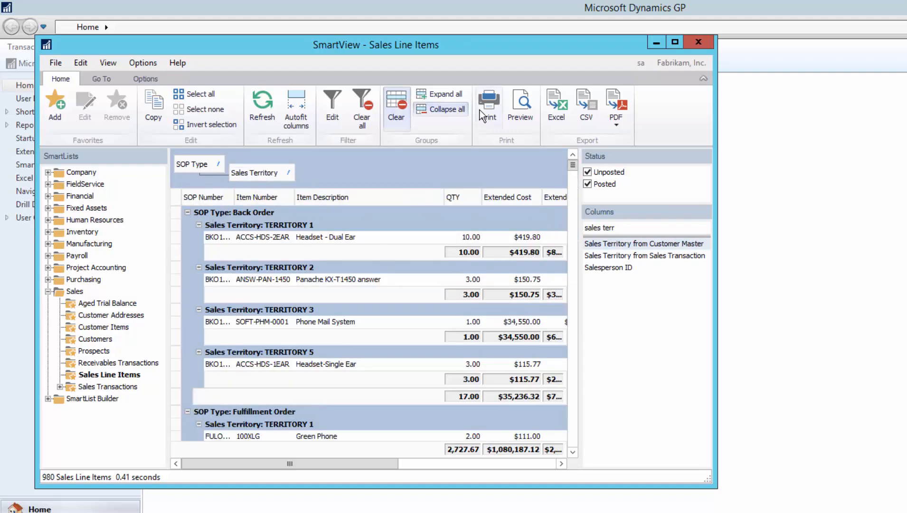
click(447, 109)
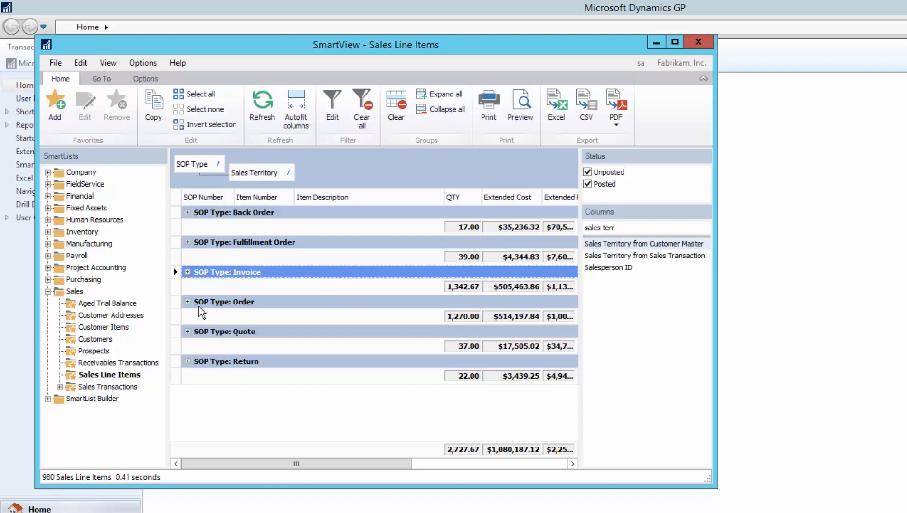
Filter the SOP Type grouping to Invoice and Return only, and collapse all the groups.
click(187, 272)
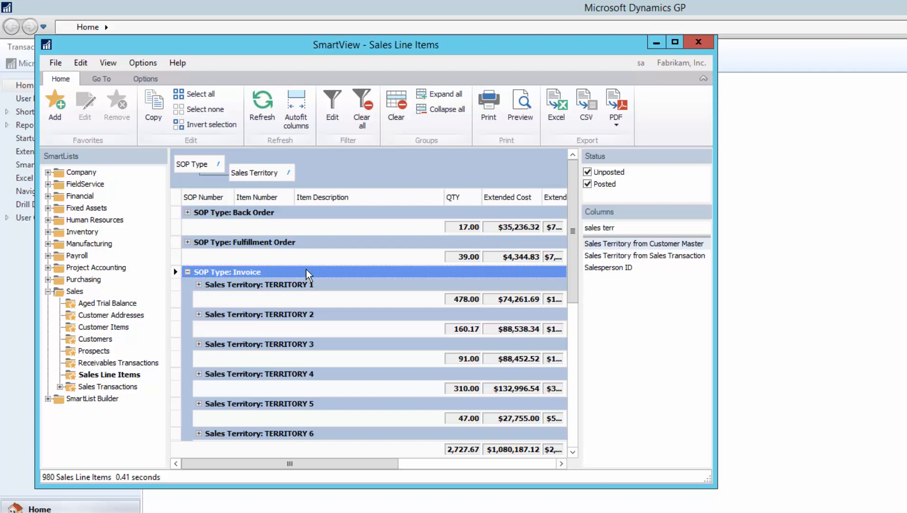
click(220, 161)
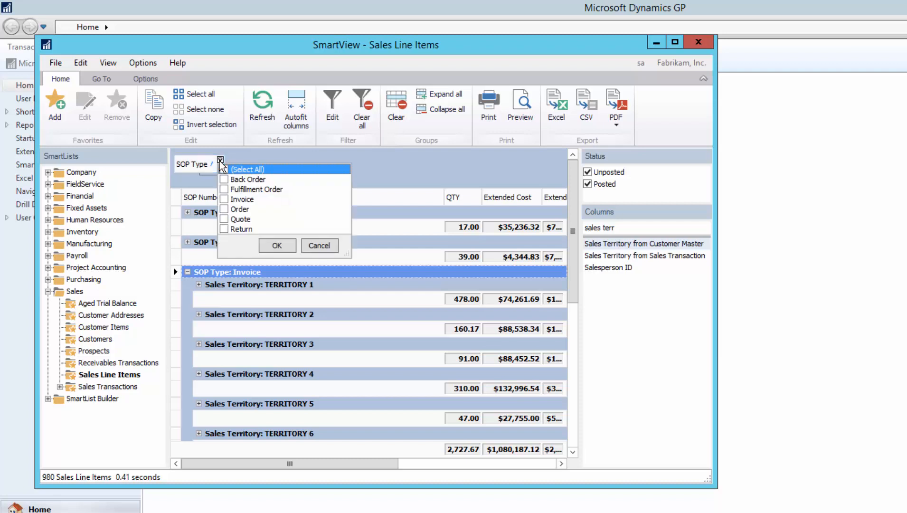
click(223, 199)
click(224, 229)
click(276, 246)
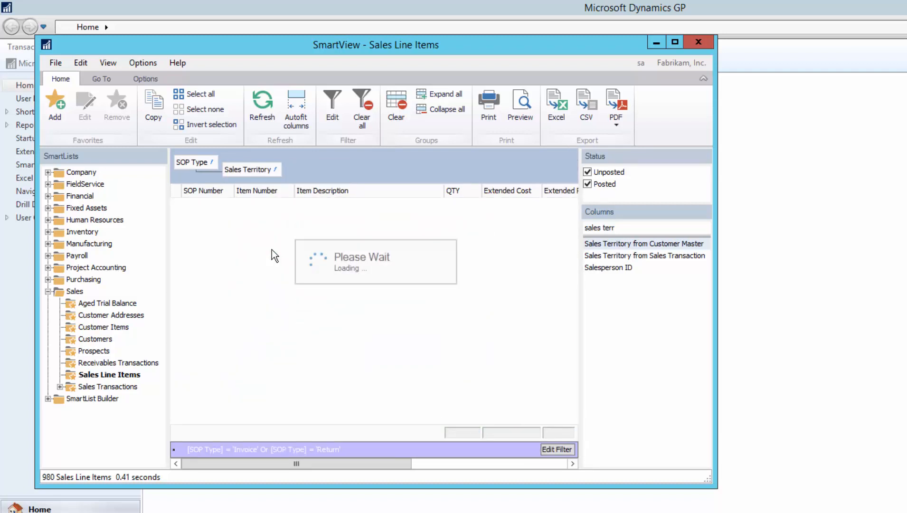
click(463, 110)
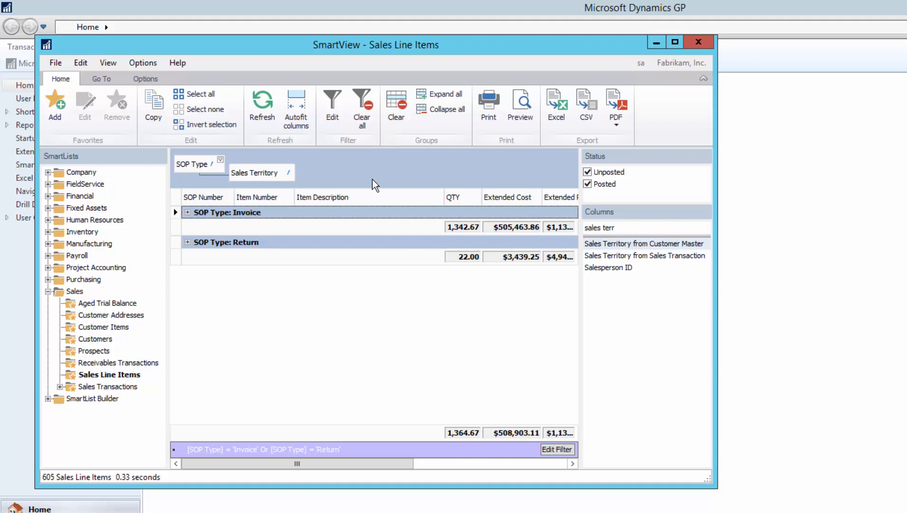
Edit the list's filter and try adding five blank SOP Number conditions below the SOP Type conditions.
click(332, 118)
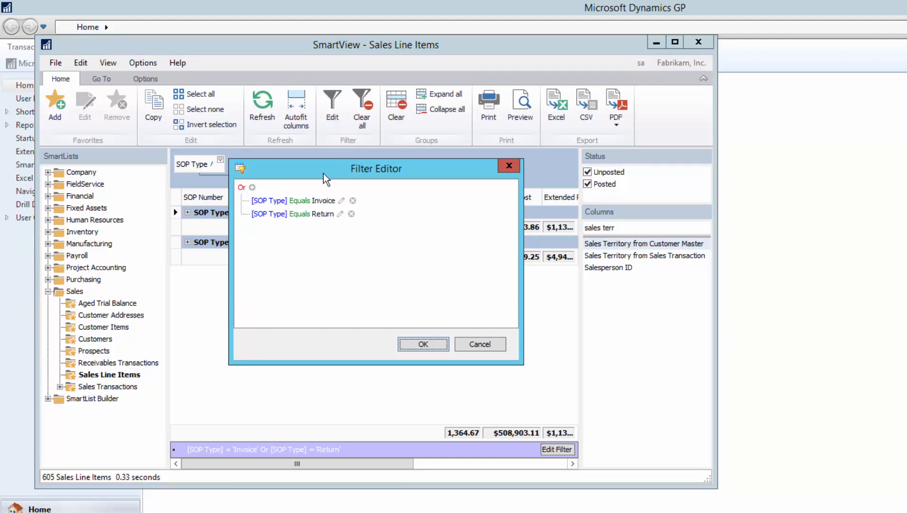
click(253, 187)
click(252, 187)
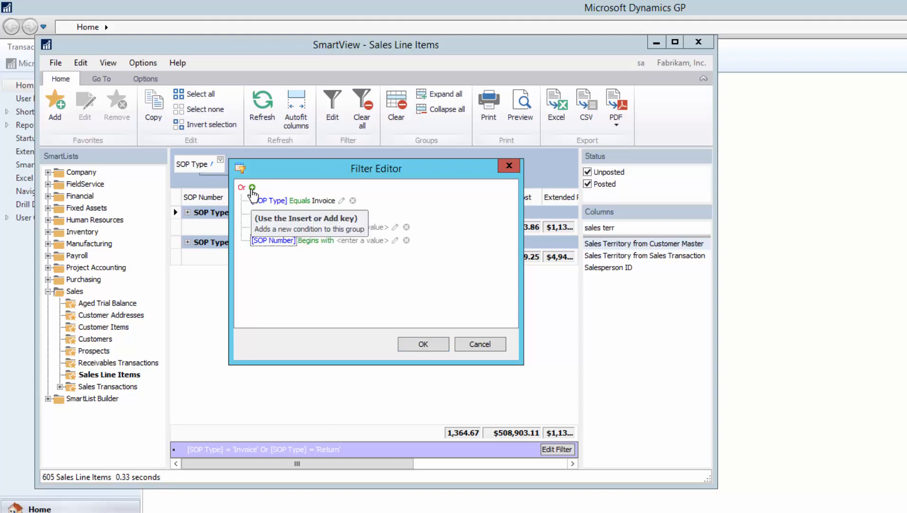
click(252, 187)
click(252, 187)
click(252, 187)
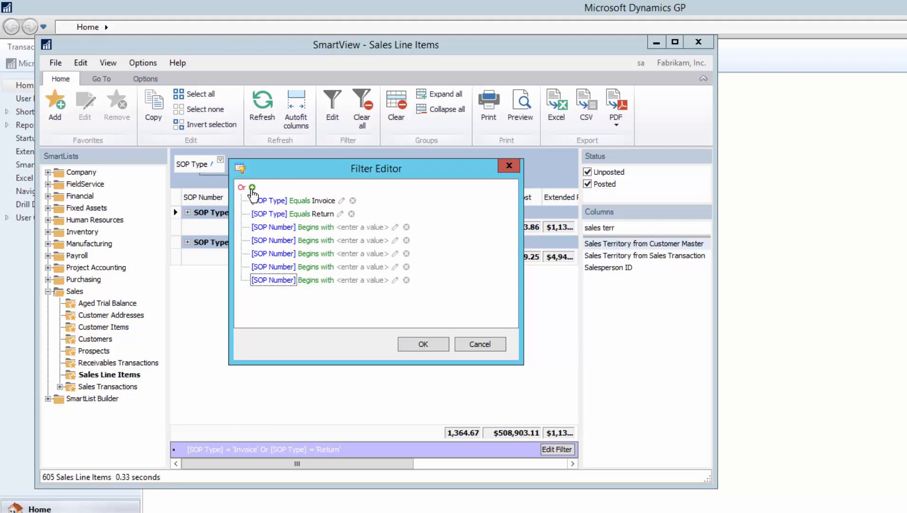
Remove the five blank SOP Number conditions from the filter.
click(406, 227)
click(406, 227)
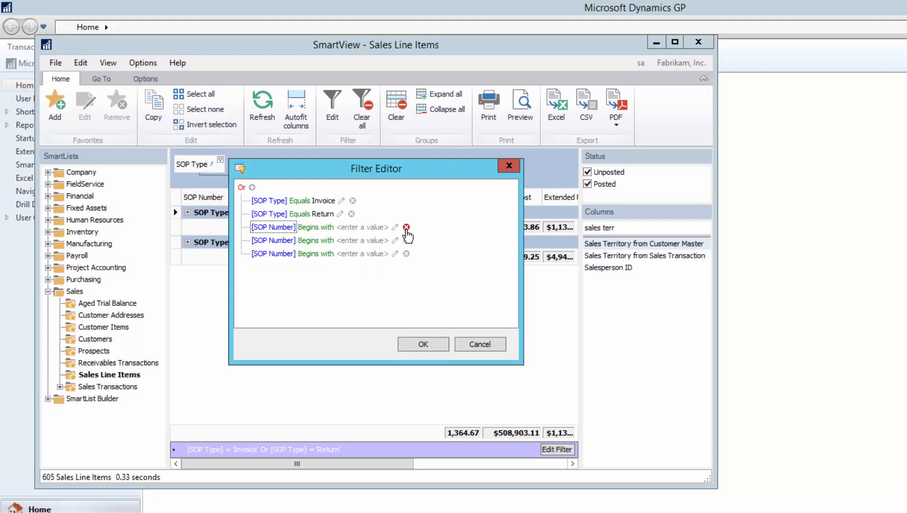
click(406, 227)
click(406, 227)
click(406, 227)
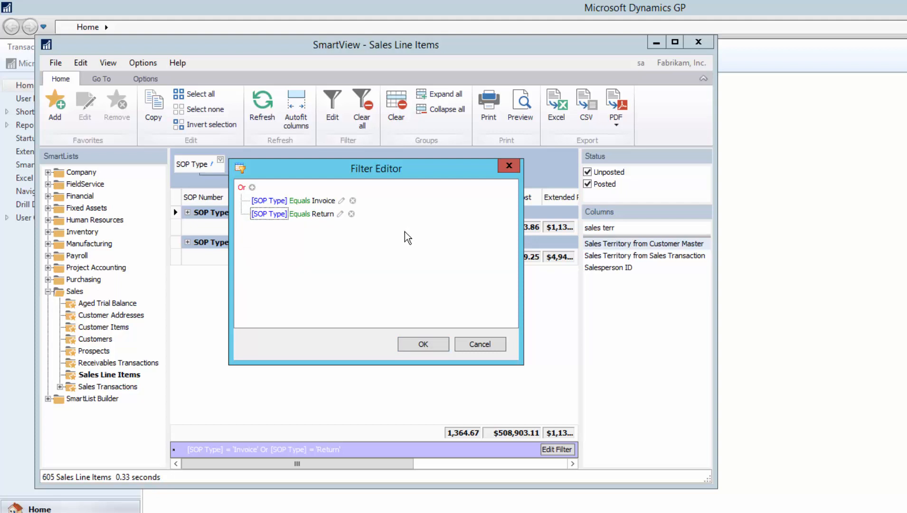
Look through the logical operators and grouping choices available for the filter's Or group.
click(242, 188)
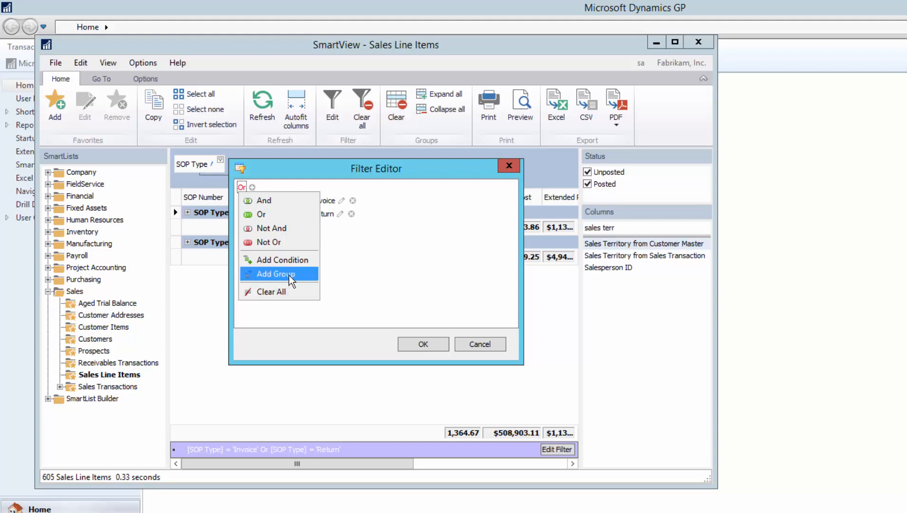
click(318, 171)
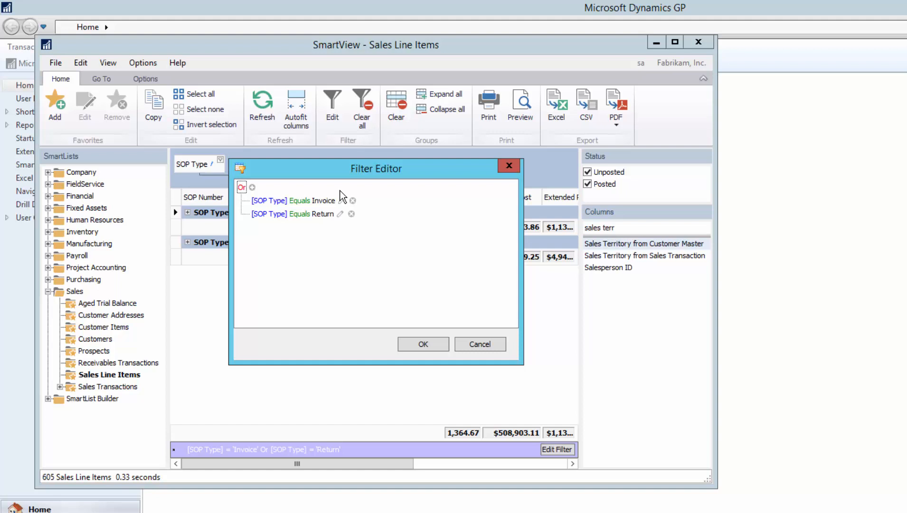
key(Tab)
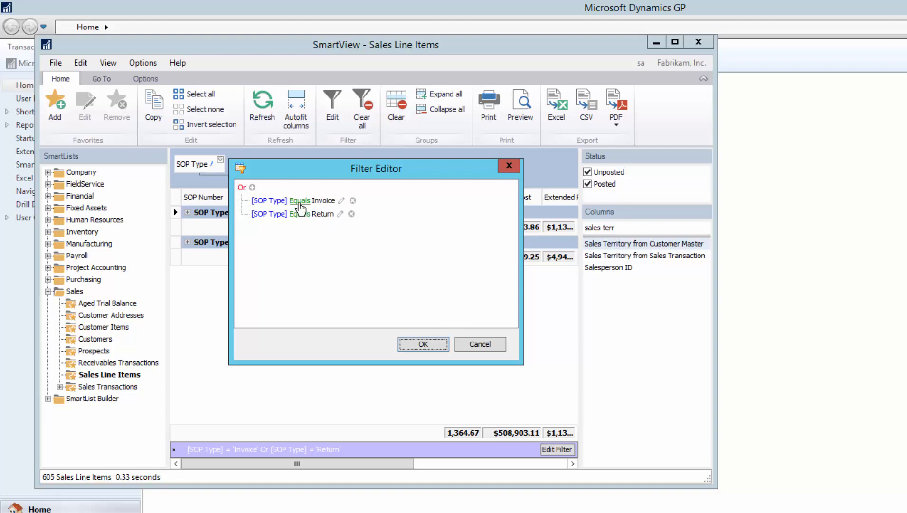
Try the Is any of operator with two extra blank values on the Invoice condition, and revert it to Equals.
click(300, 202)
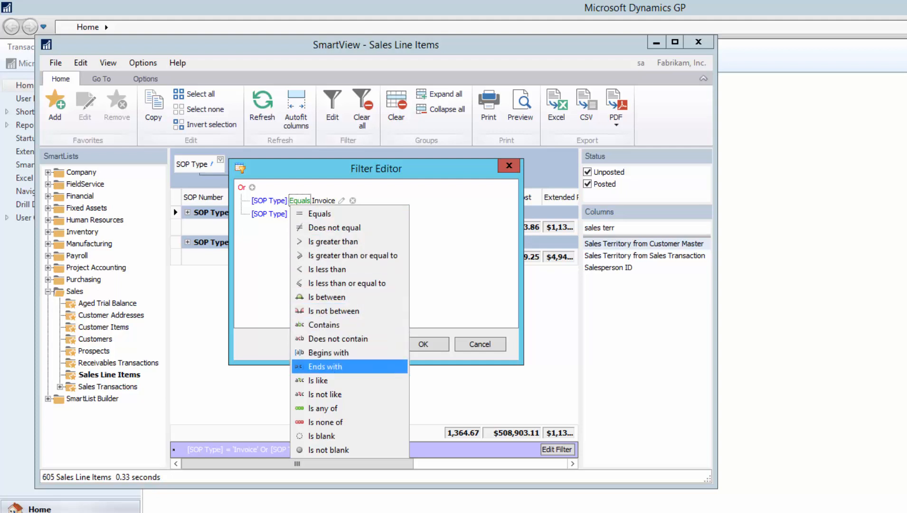
click(332, 409)
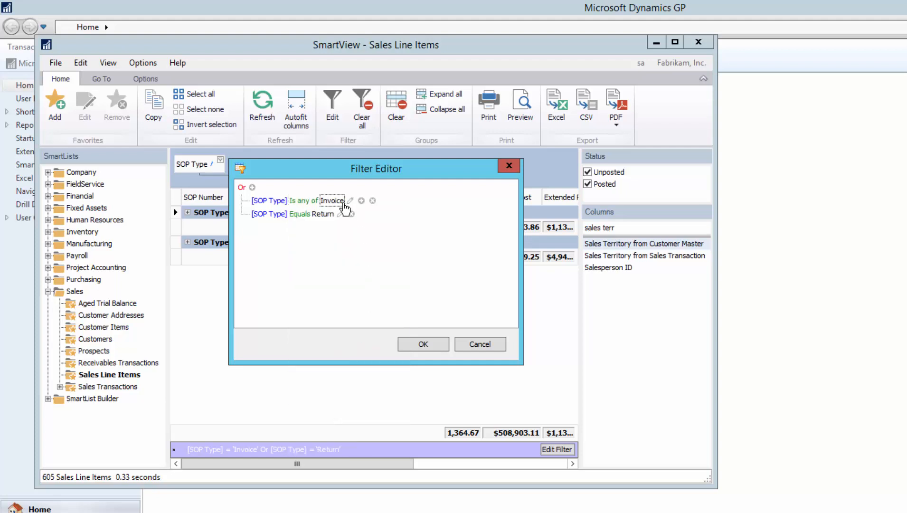
click(333, 202)
click(353, 201)
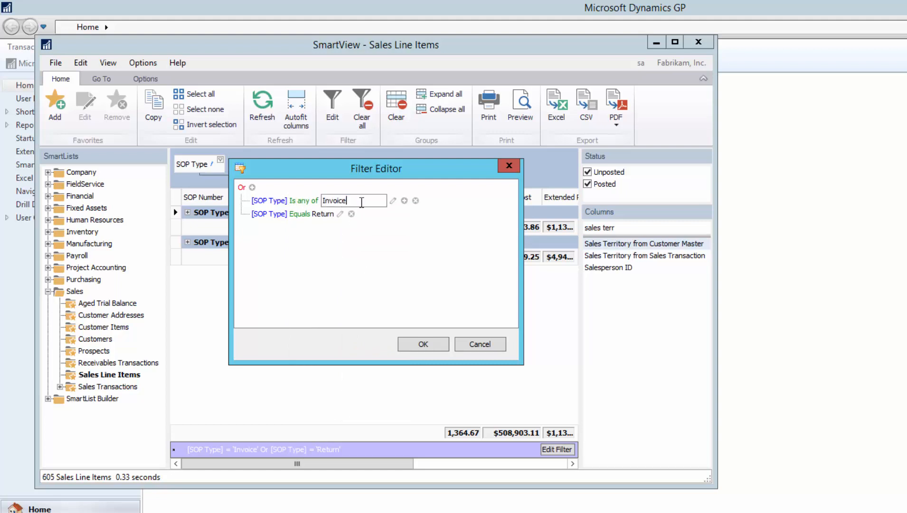
click(405, 200)
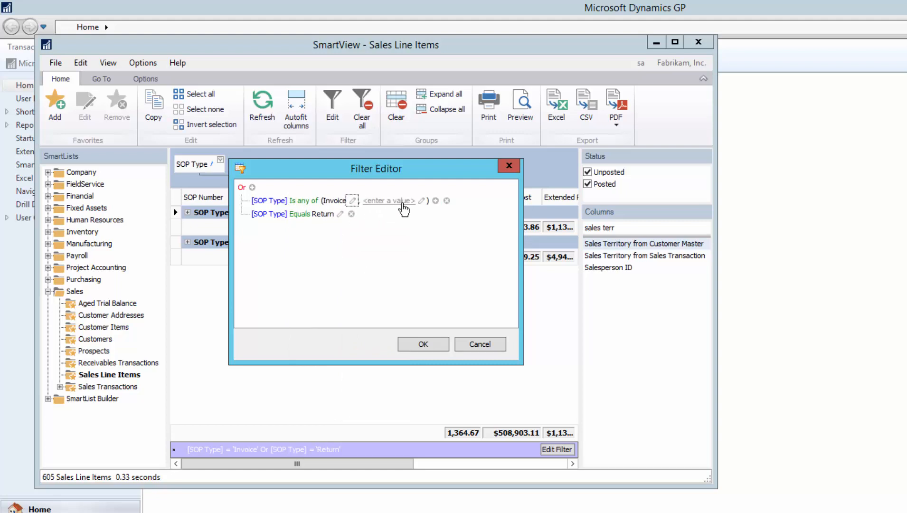
click(436, 202)
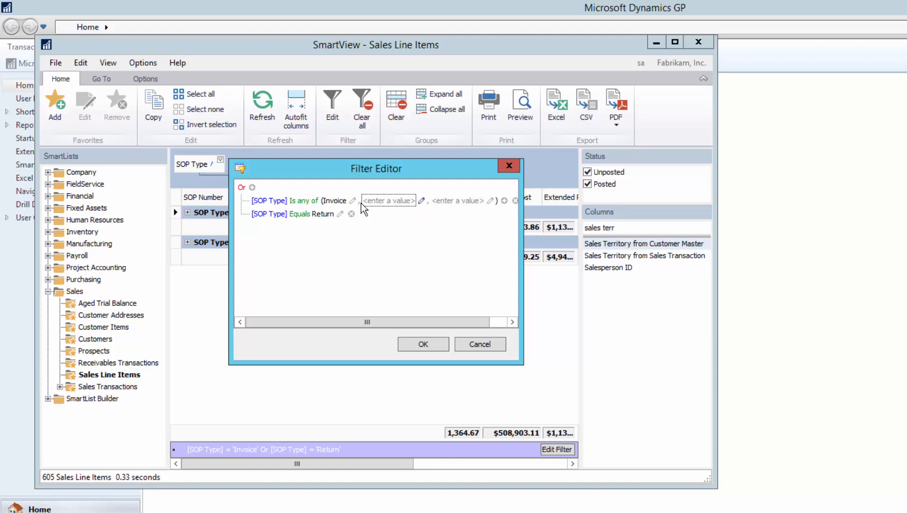
click(311, 201)
click(309, 212)
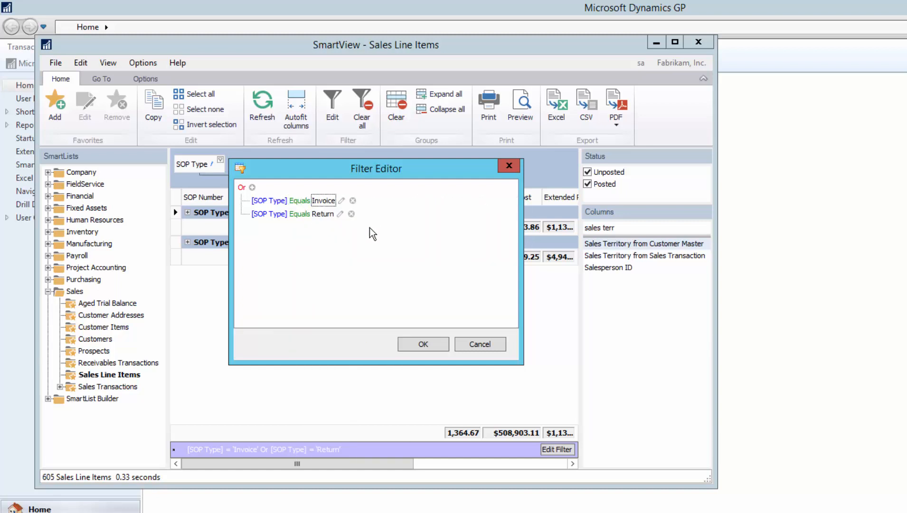
Try a Document Date condition in the filter, look at its date and time operators, and discard the filter edits.
click(252, 188)
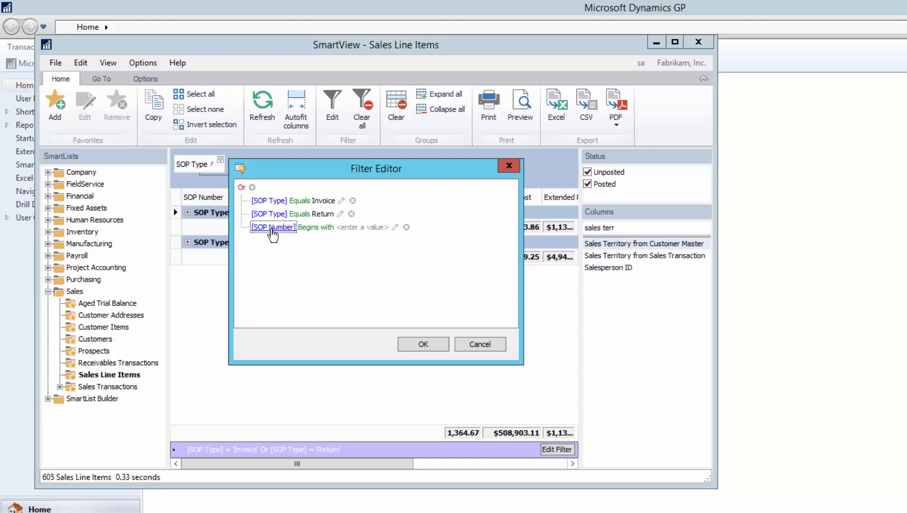
click(274, 227)
click(293, 254)
click(318, 227)
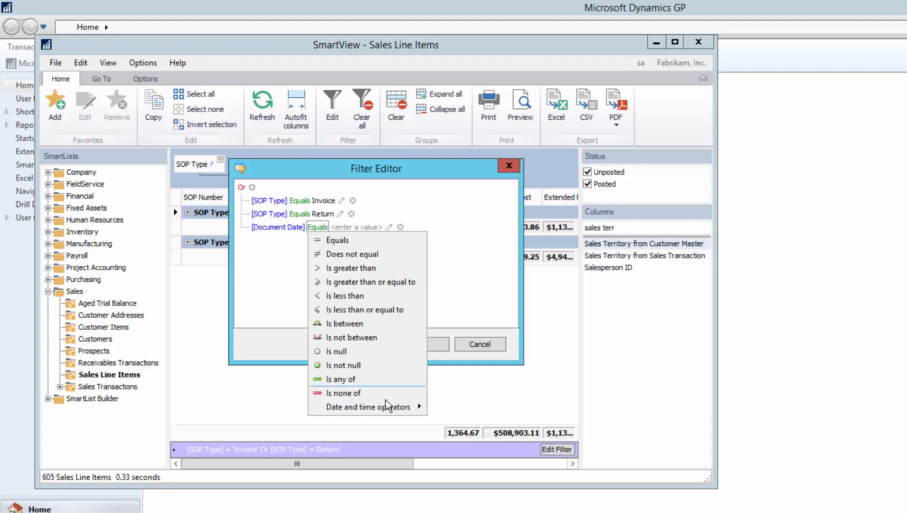
mouse_move(387, 409)
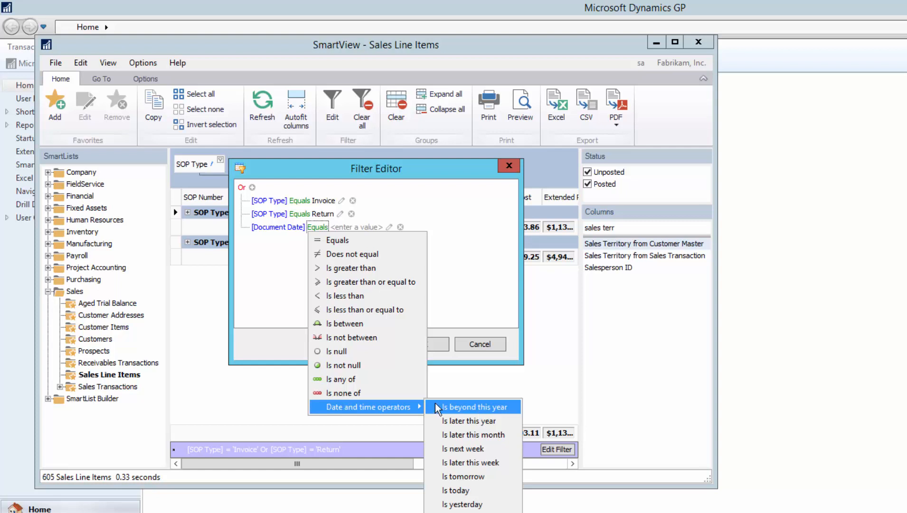
click(439, 281)
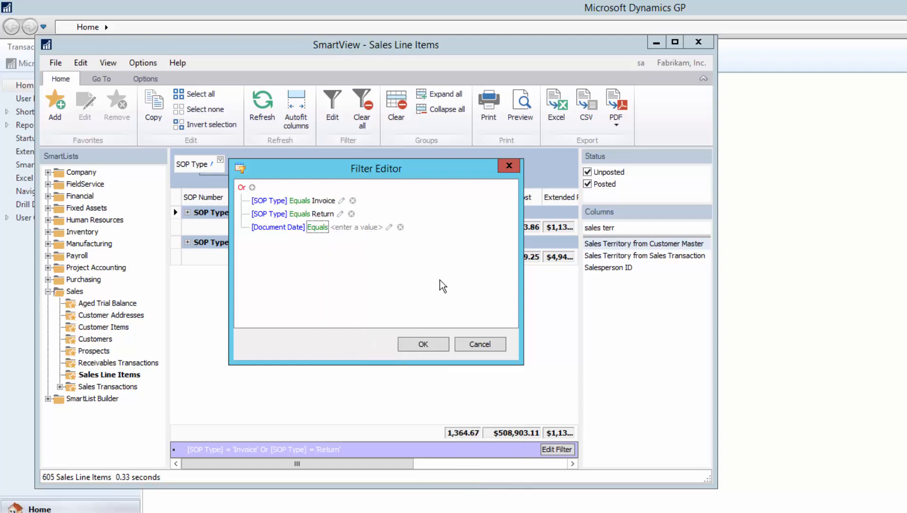
click(474, 346)
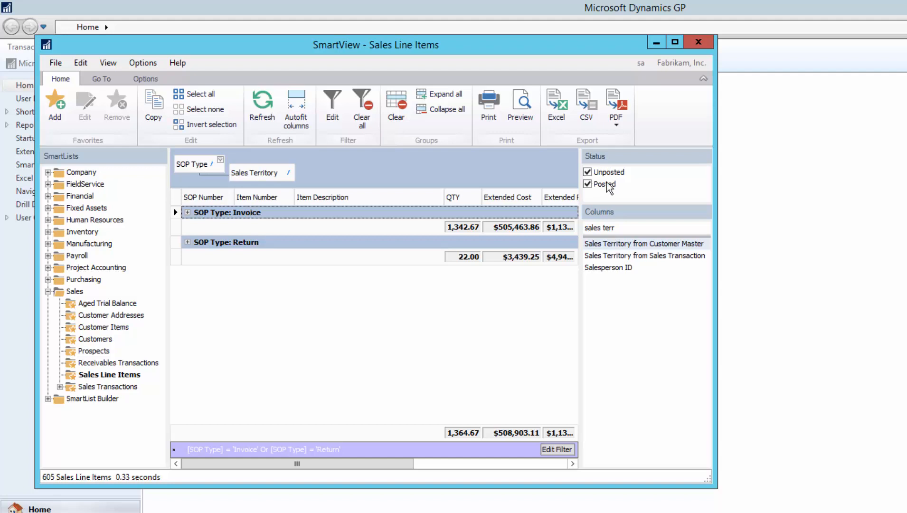
Limit the list to posted line items, and switch it to unposted line items only.
click(589, 172)
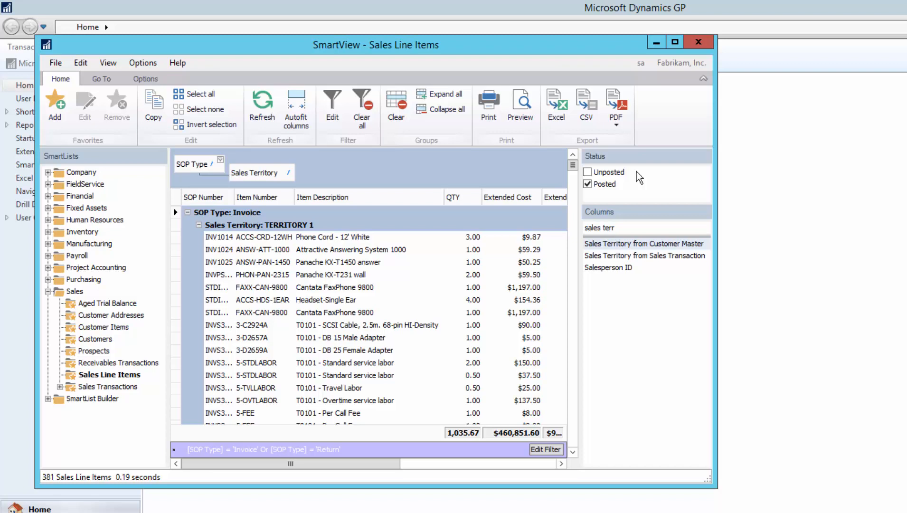
click(588, 172)
click(589, 185)
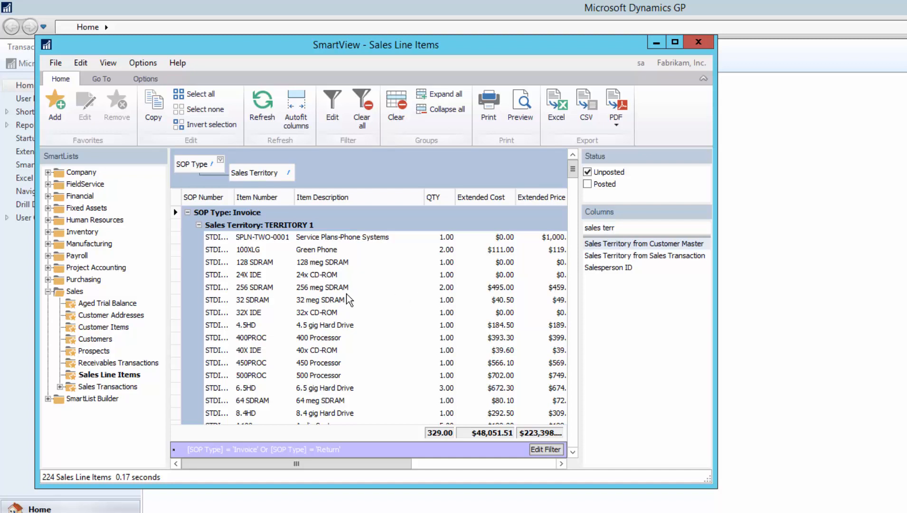
View the source sales transaction of the 256 meg SDRAM line, close it, and review the list's Go To destinations.
click(317, 287)
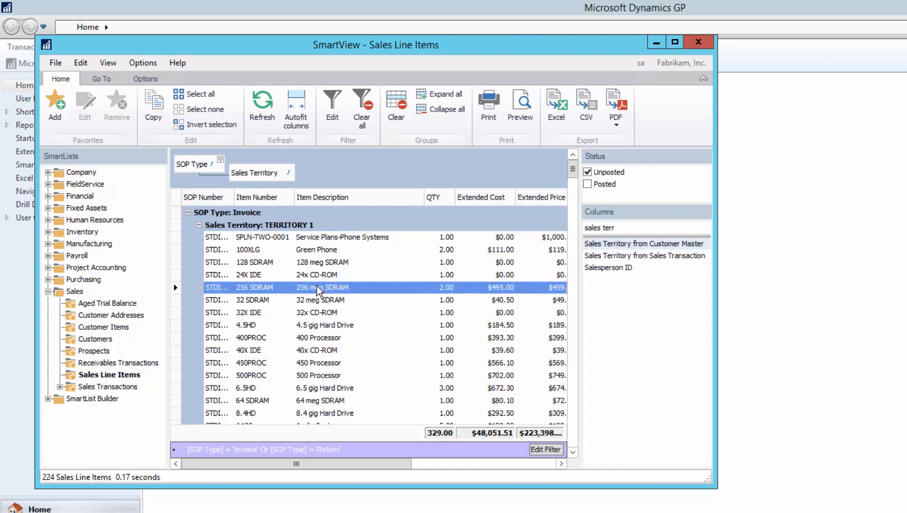
double_click(317, 288)
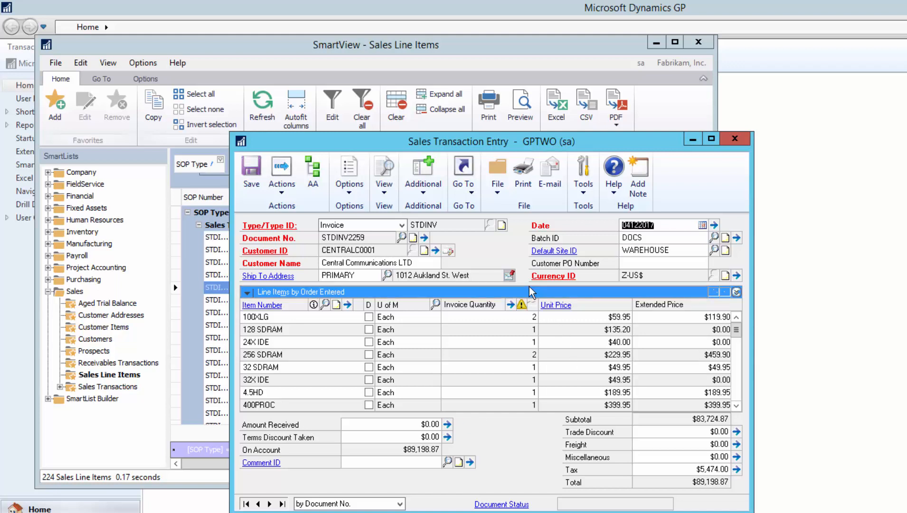
click(735, 138)
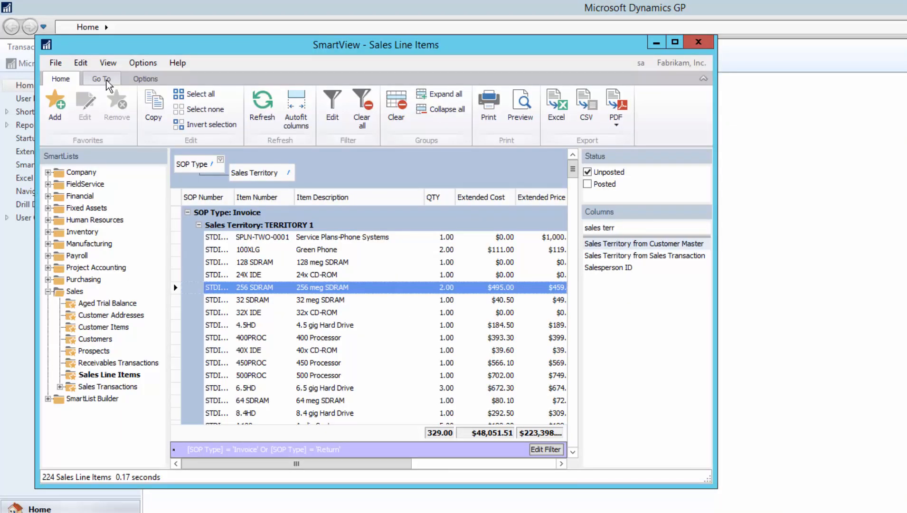
click(106, 81)
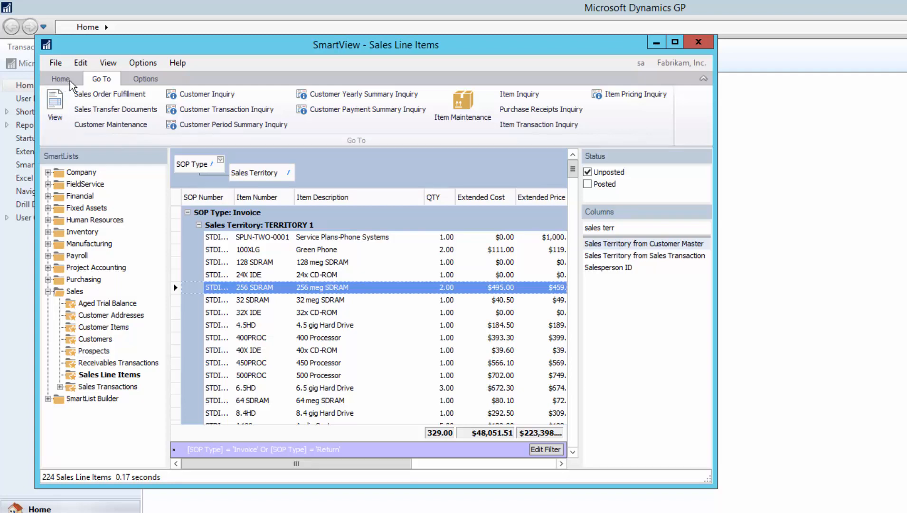
Display the find panel and search the line items for 5.00, examining the matches across the columns and groups.
click(141, 80)
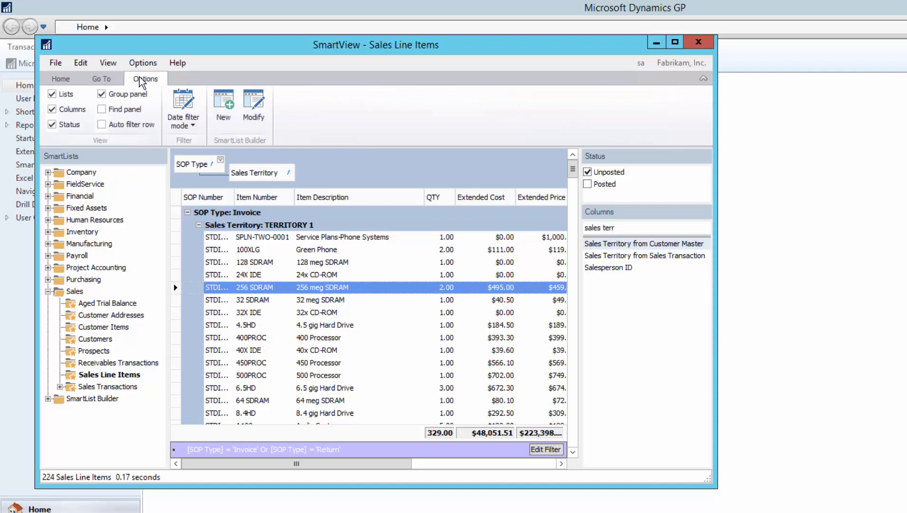
click(101, 109)
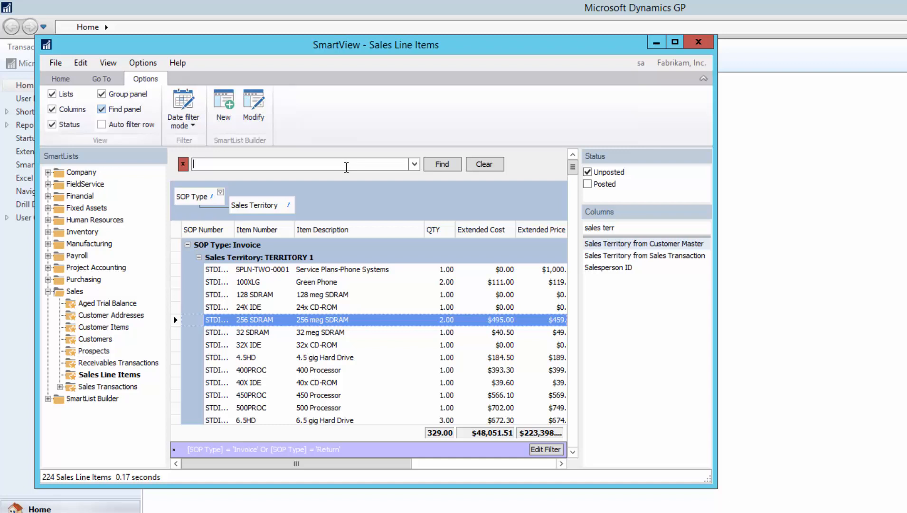
text(5.00)
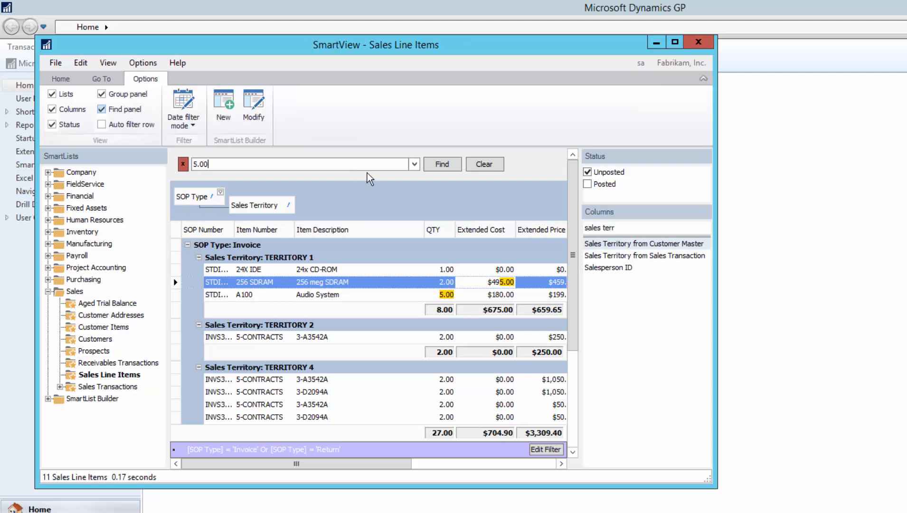
drag(358, 469, 478, 474)
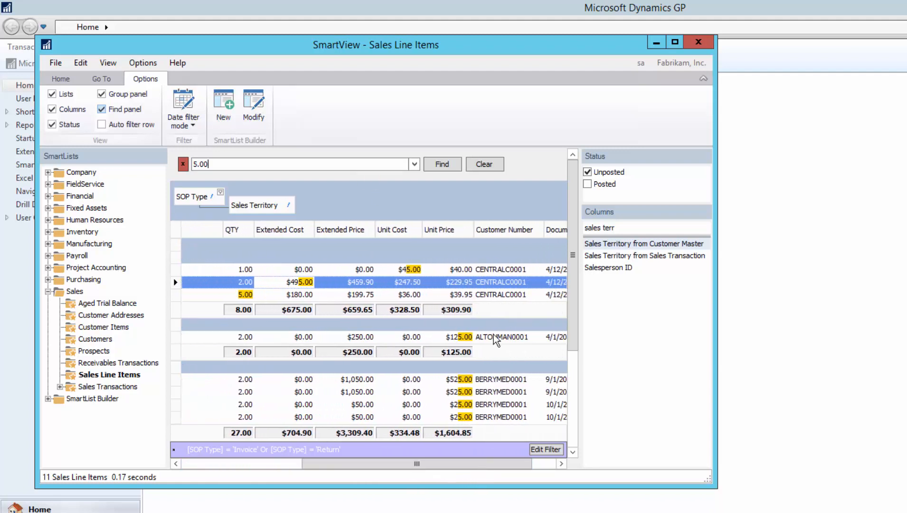
scroll(494, 334, down, 4)
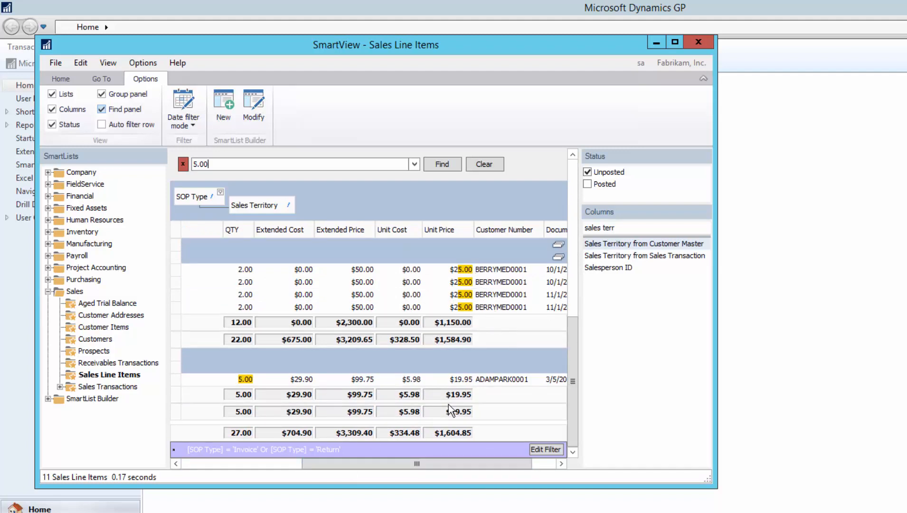
drag(366, 464, 227, 468)
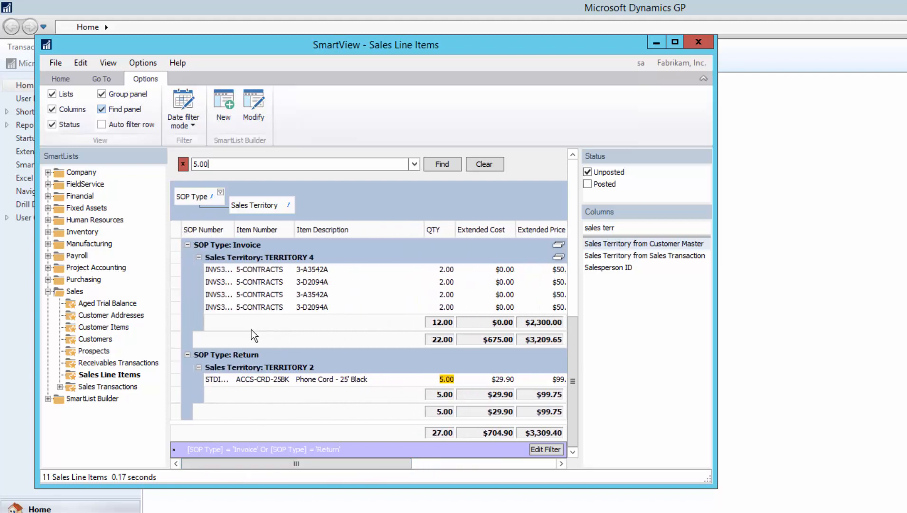
Display the auto filter row and filter the Unit Price column to values starting with 525.00.
drag(314, 466, 456, 475)
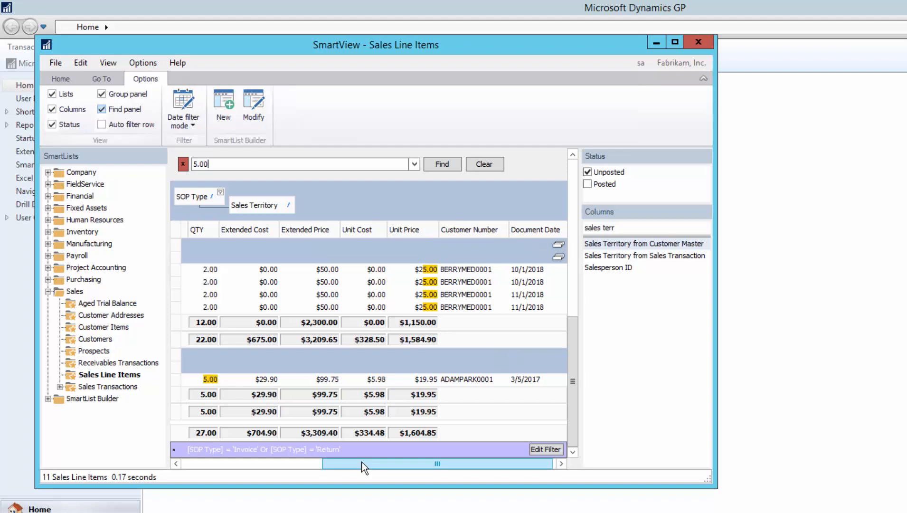
drag(361, 462, 210, 467)
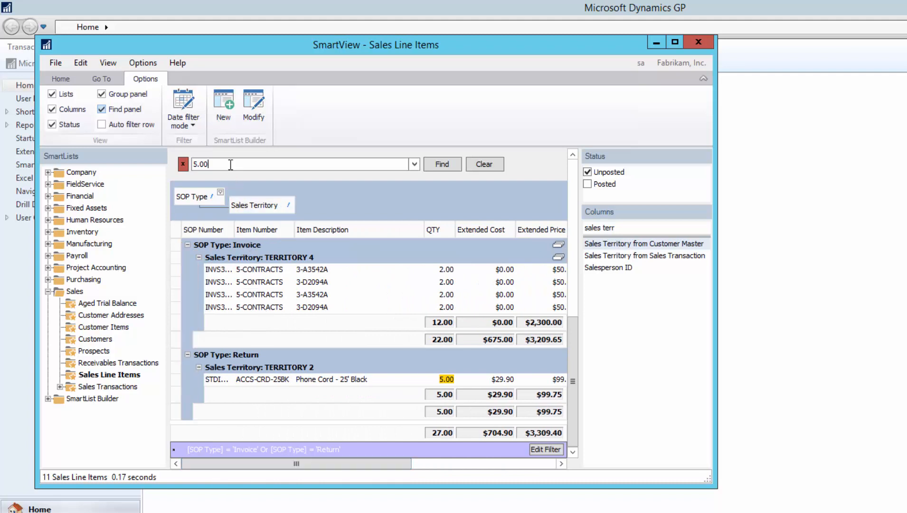
click(101, 125)
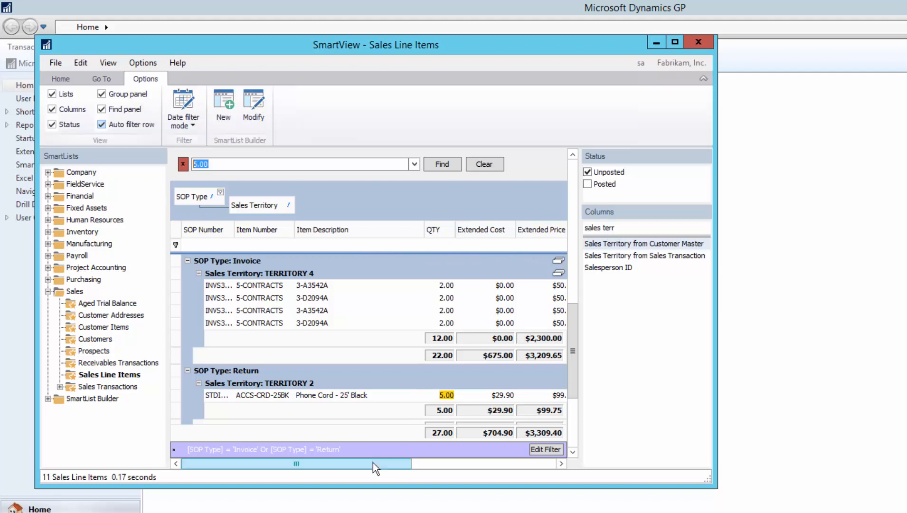
drag(366, 467, 474, 472)
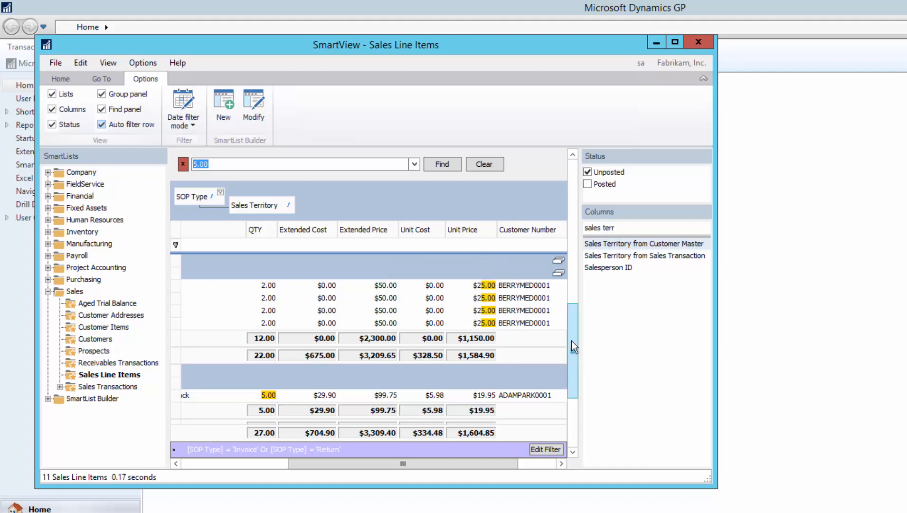
drag(573, 326, 573, 256)
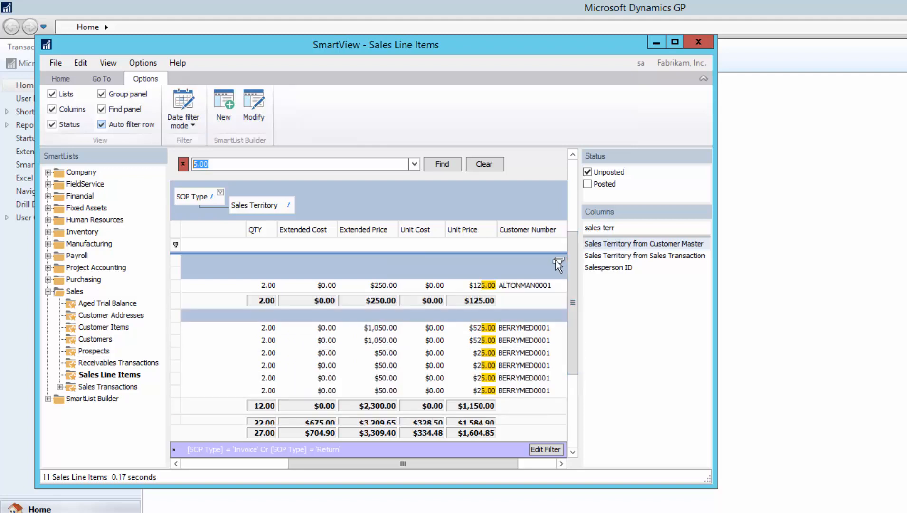
click(472, 243)
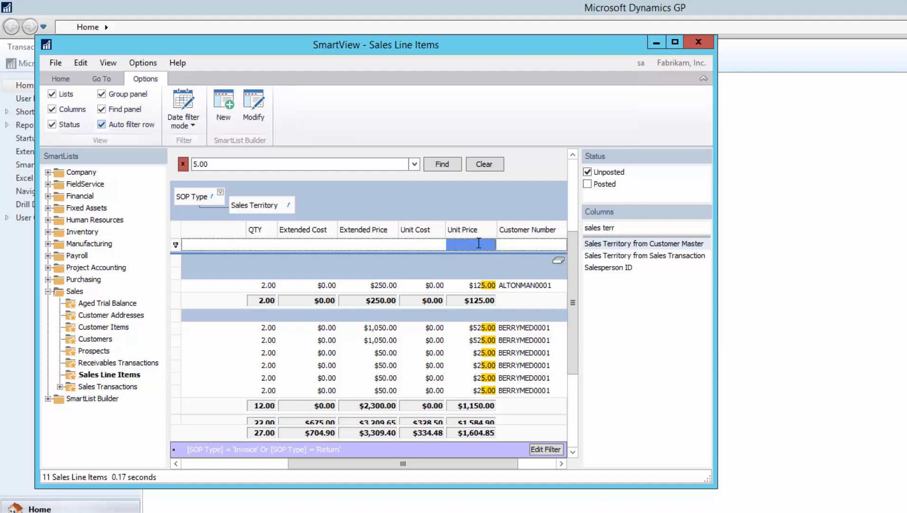
text(525.00)
click(425, 256)
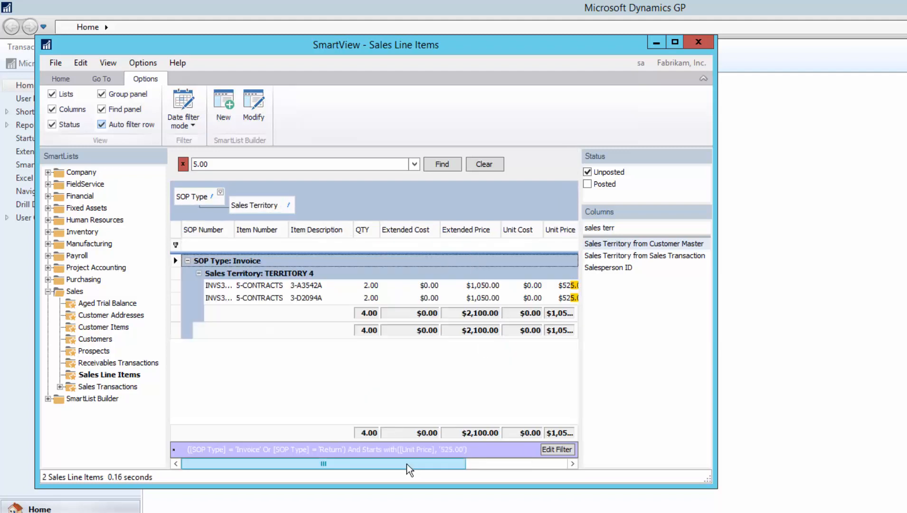
drag(407, 464, 464, 465)
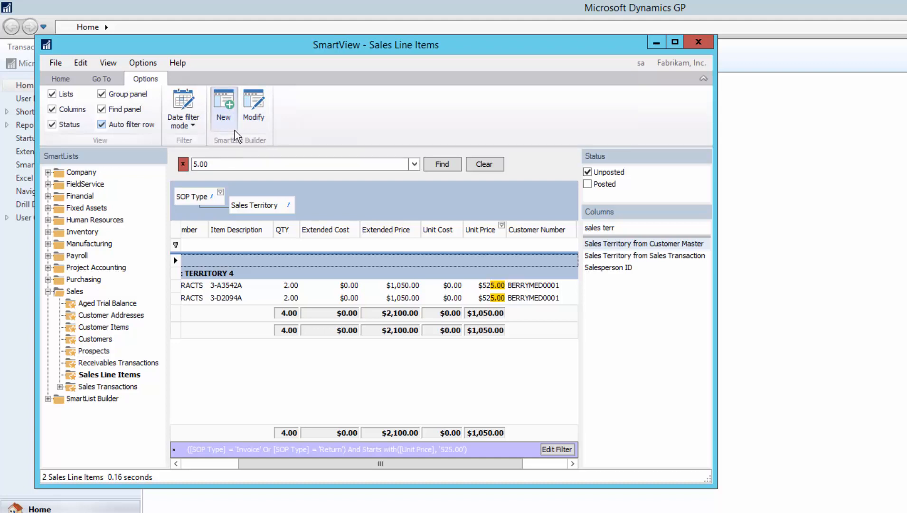
View the Sales Line Items definition in SmartList Builder, clear its form, and return to the SmartView list.
click(250, 123)
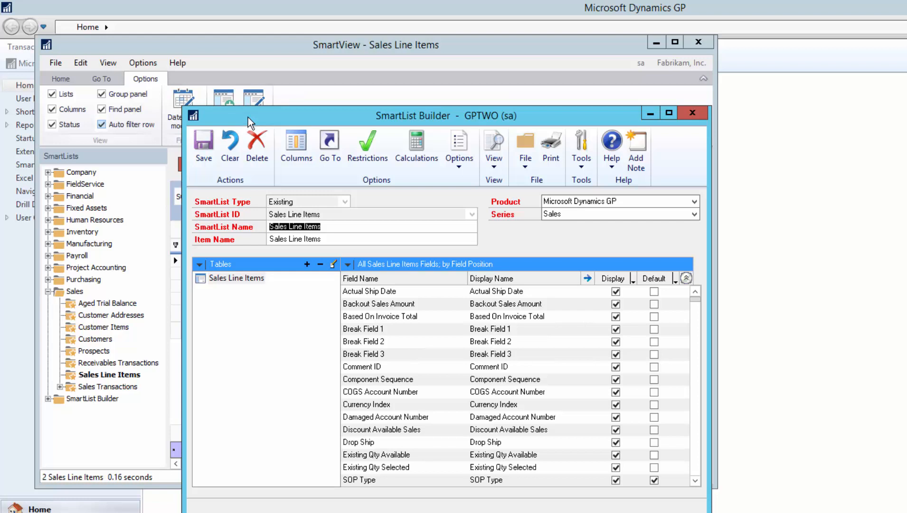
click(232, 152)
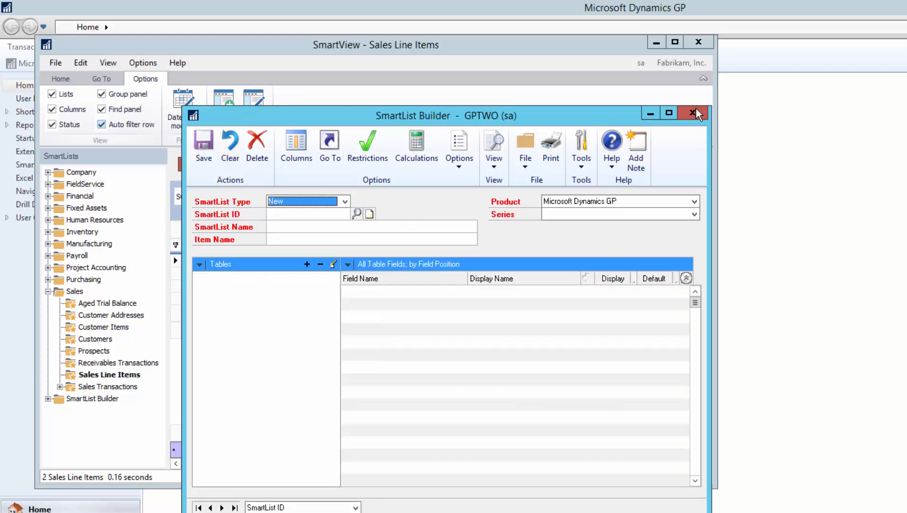
click(694, 113)
click(214, 512)
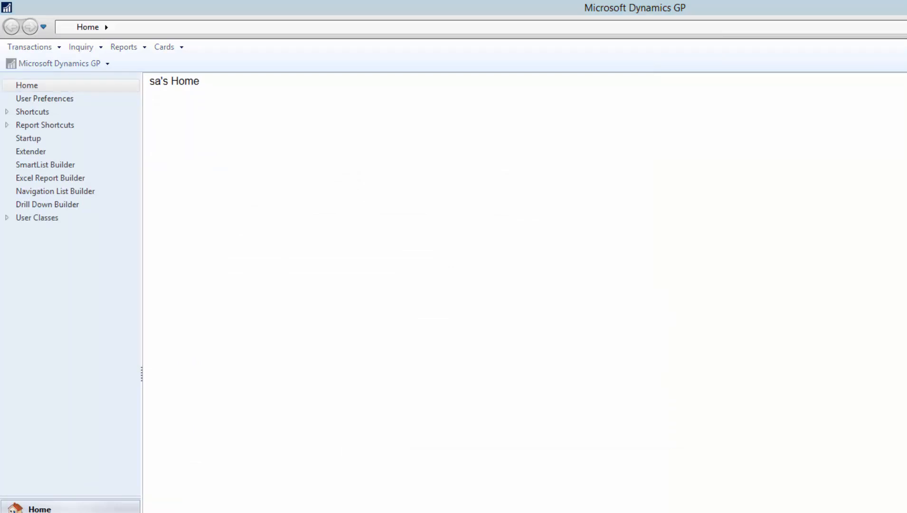
click(214, 512)
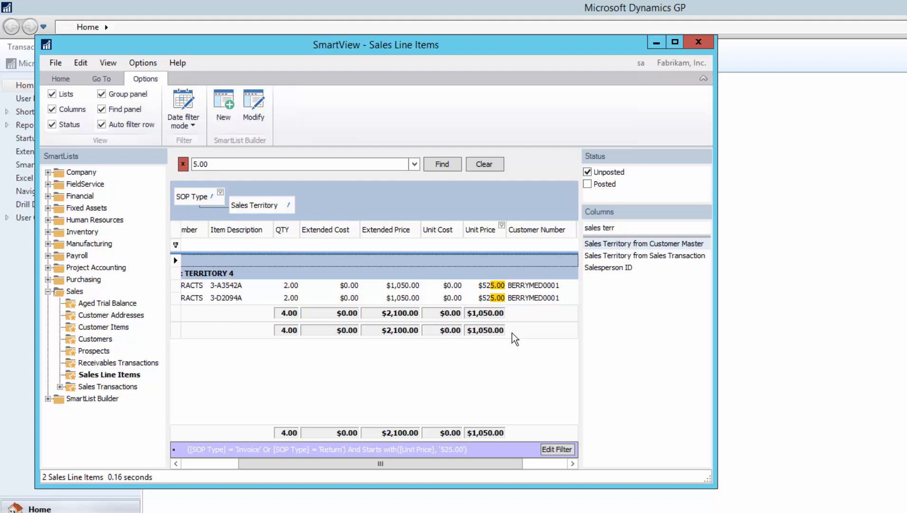
Create a favorite from the current Sales Line Items view and name it SmartView Demo.
click(60, 79)
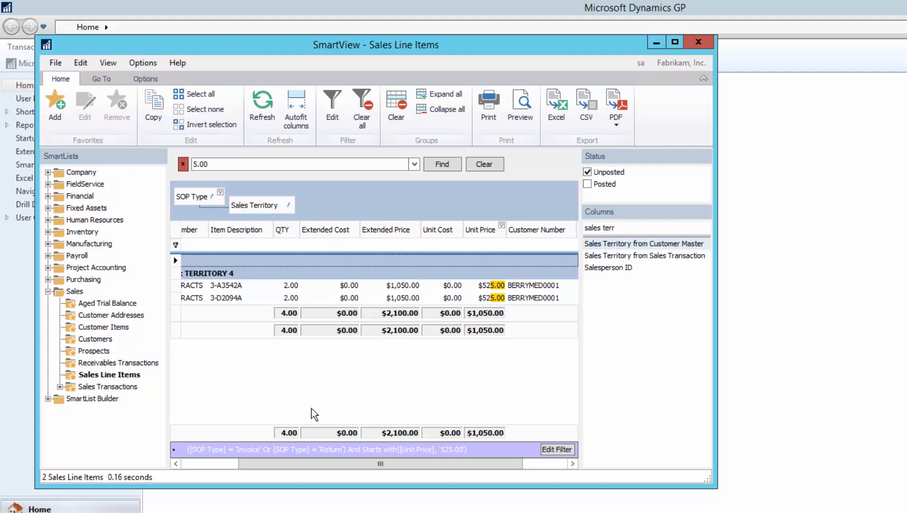
drag(270, 466, 208, 473)
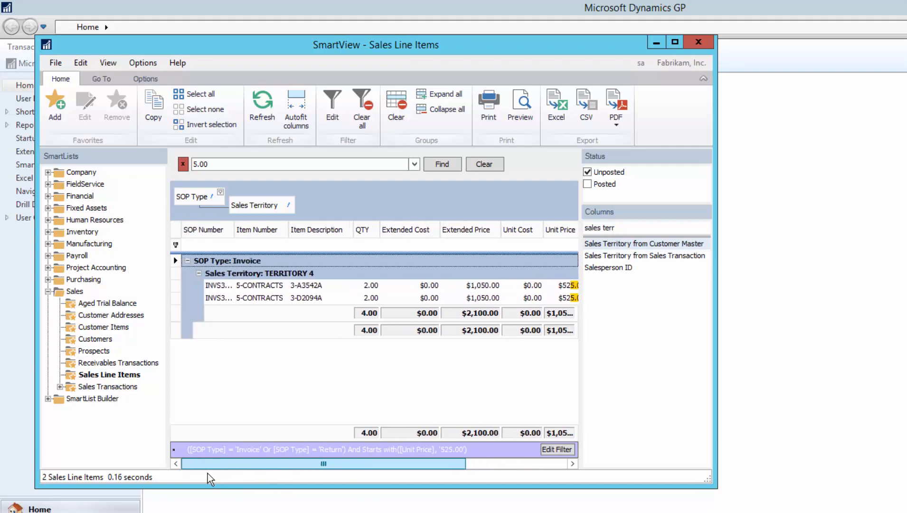
click(56, 105)
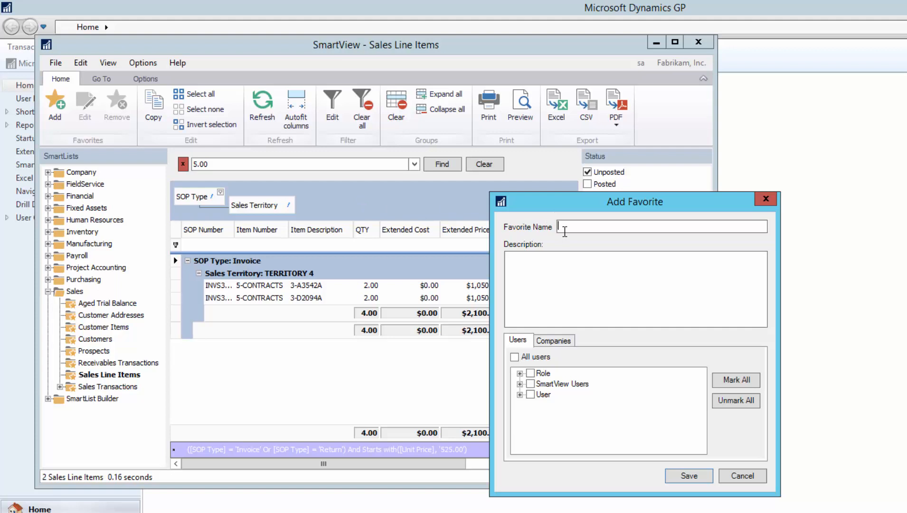
text(SmartView Demo)
Review the available roles and SmartView users for the favorite, and share it with the eone user.
click(520, 374)
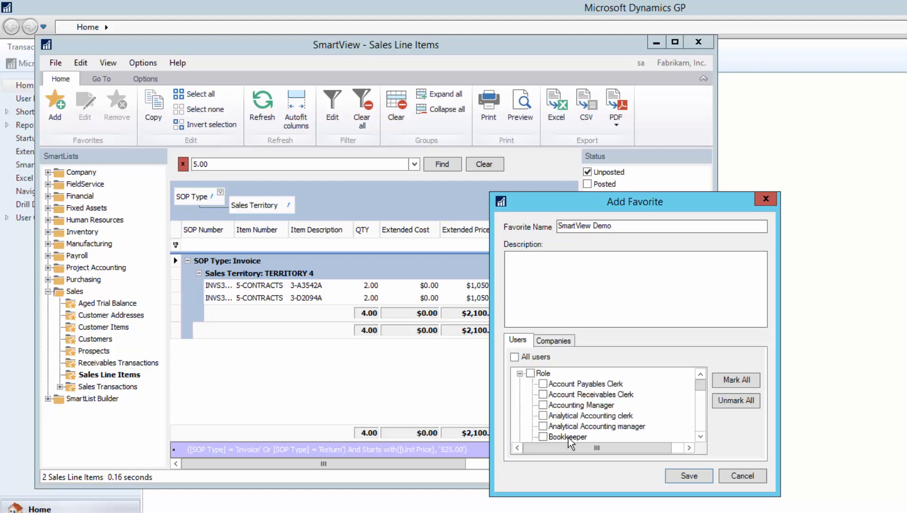
click(520, 373)
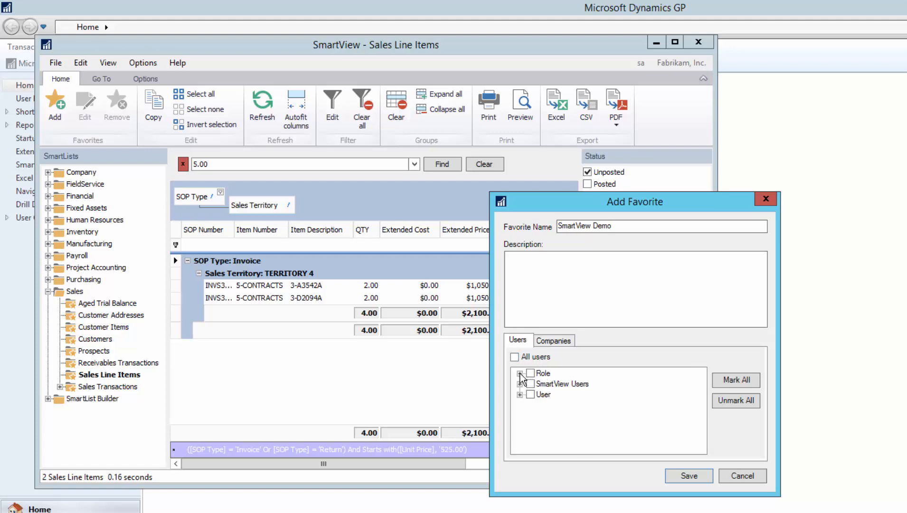
click(519, 383)
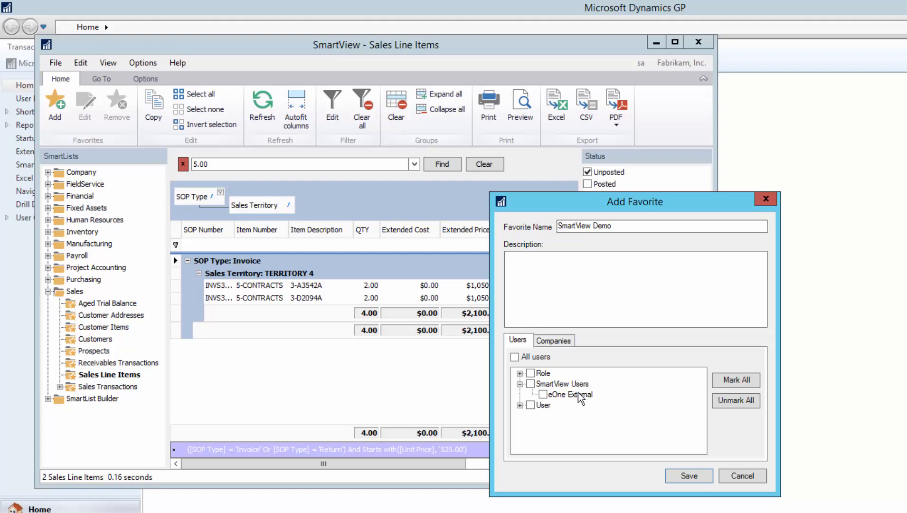
click(520, 384)
click(520, 395)
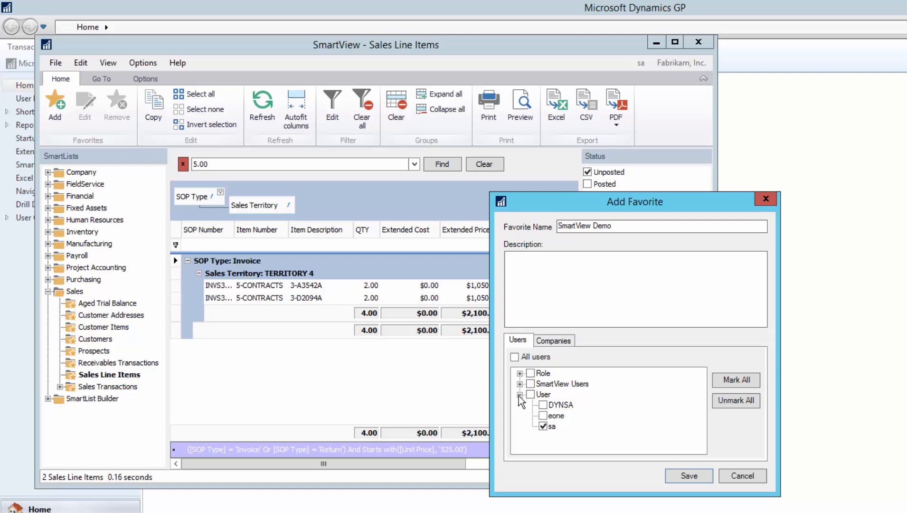
click(544, 416)
Make the favorite available to the One Co company as well, and save it.
click(554, 340)
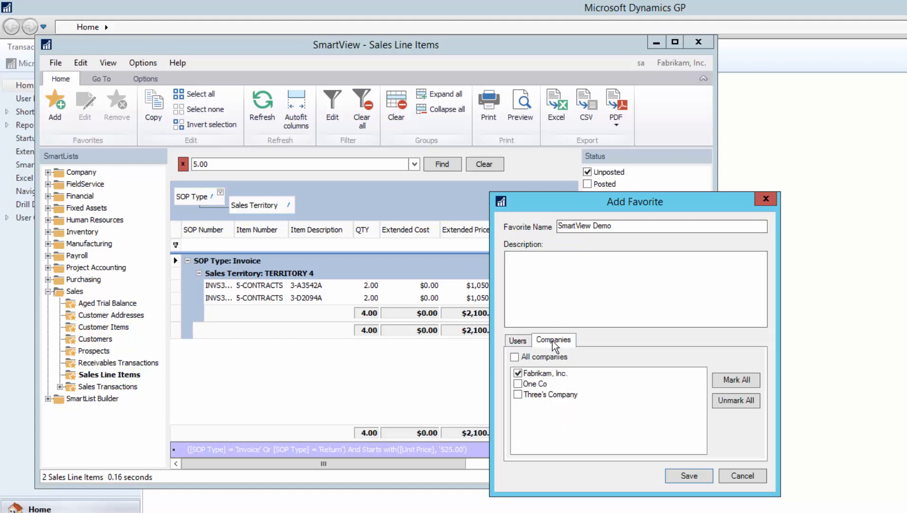
click(521, 385)
click(688, 476)
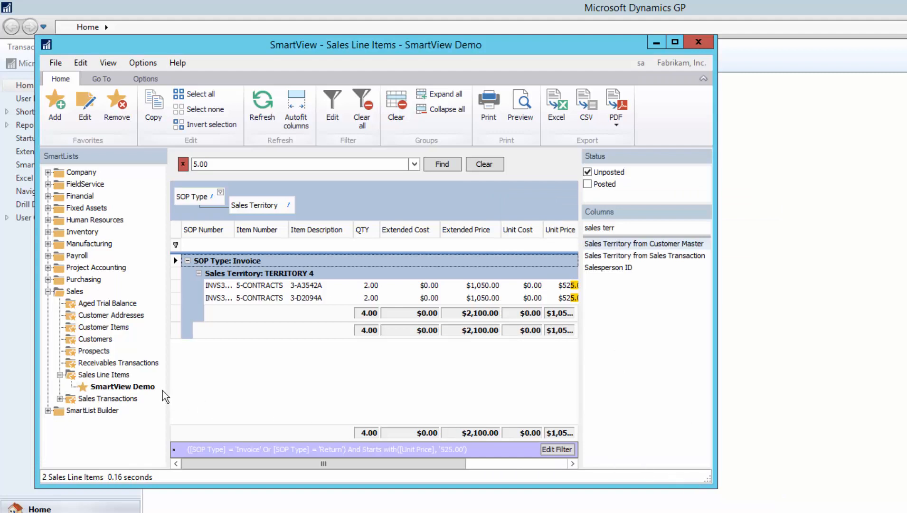
Load the SmartView Demo favorite under Sales Line Items and hide the find panel.
click(107, 377)
click(115, 386)
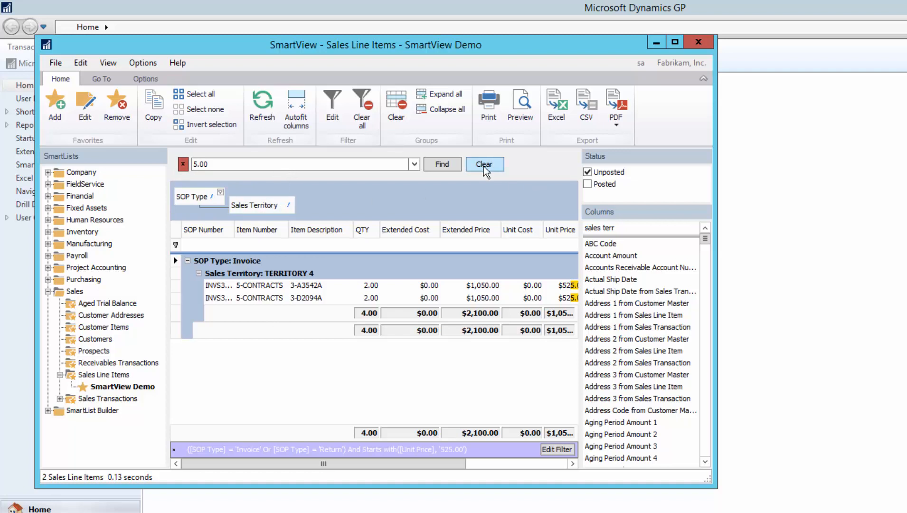
click(183, 168)
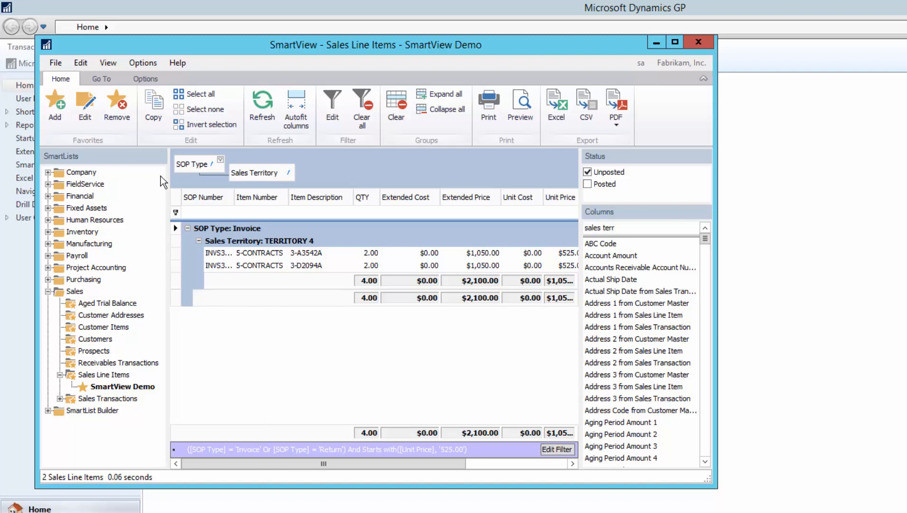
Look at the settings of the SmartView Demo favorite and close them without saving.
click(86, 103)
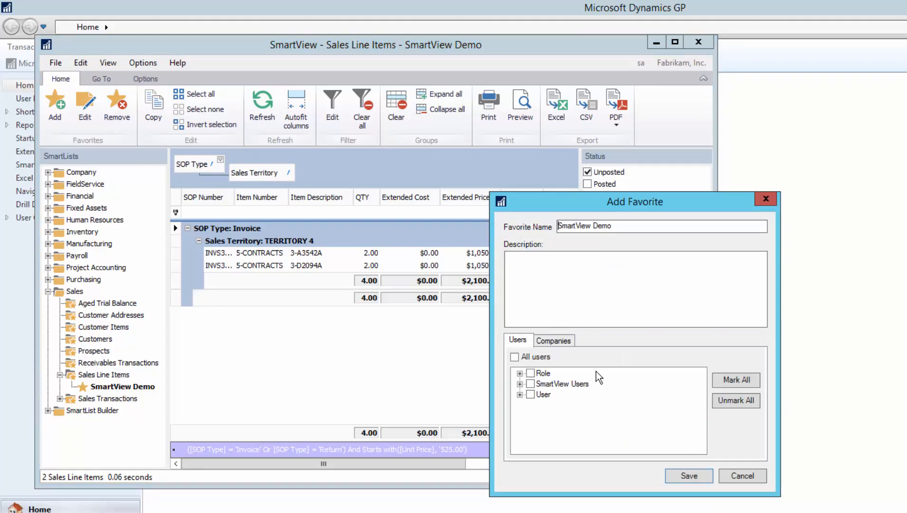
click(741, 480)
Start Excel 2016 with a blank workbook and switch back to SmartView.
key(super)
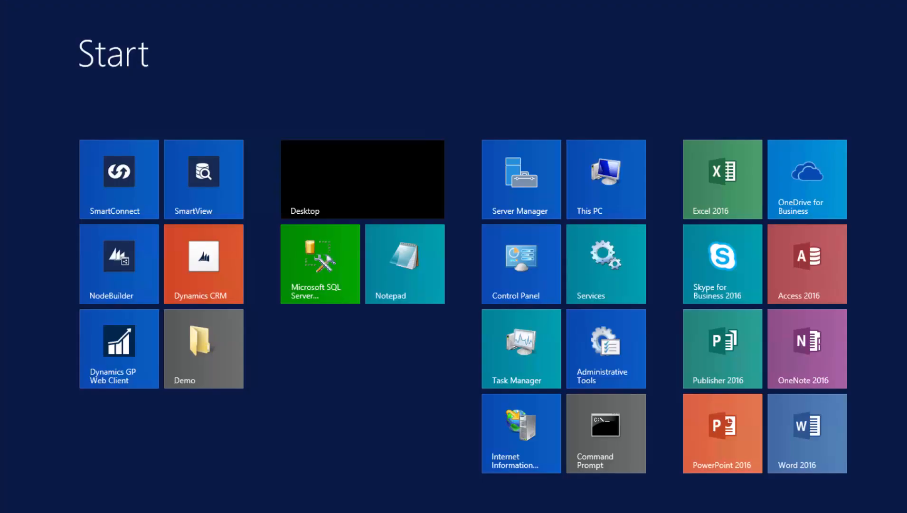
click(749, 199)
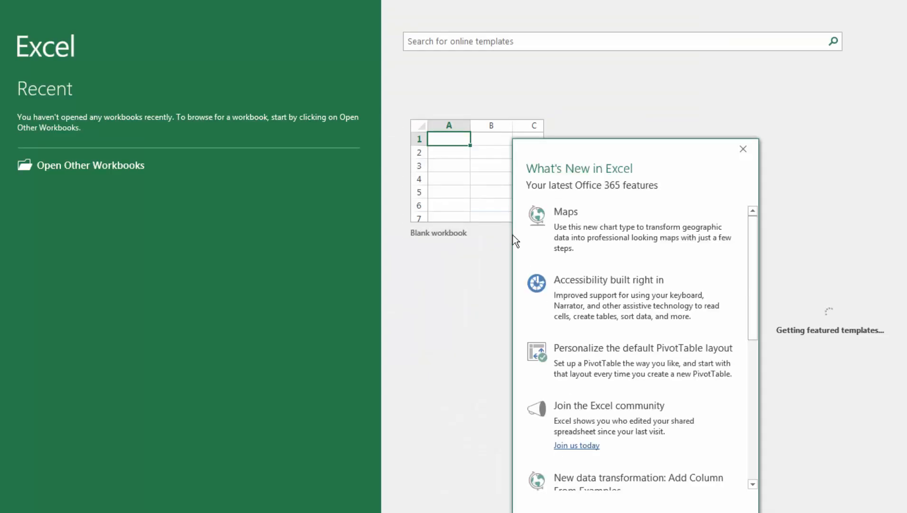
click(478, 195)
click(510, 204)
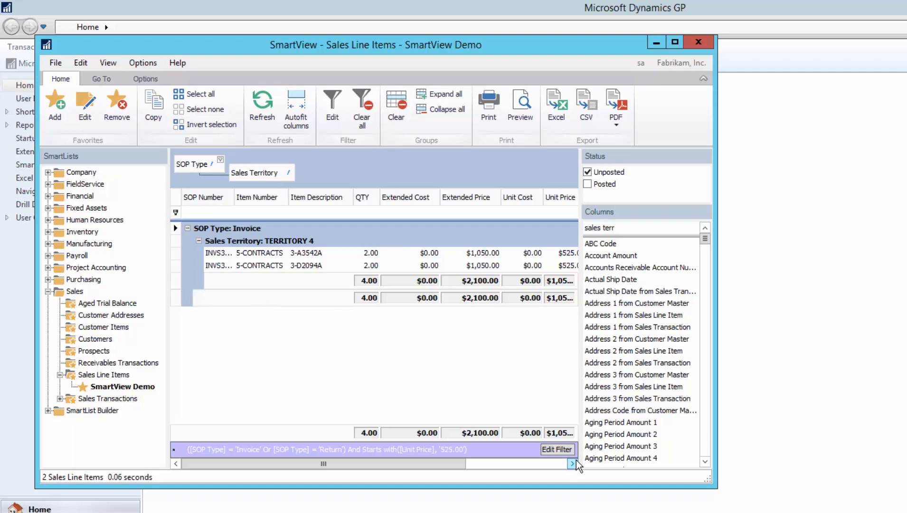
Remove the Unit Price begins with 525.00 condition from the list's filter and apply the change.
click(557, 450)
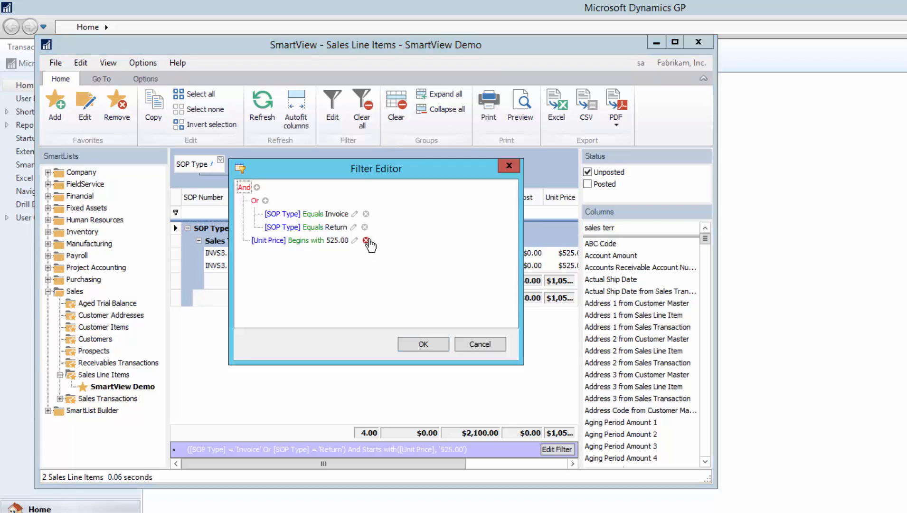
click(367, 241)
click(425, 342)
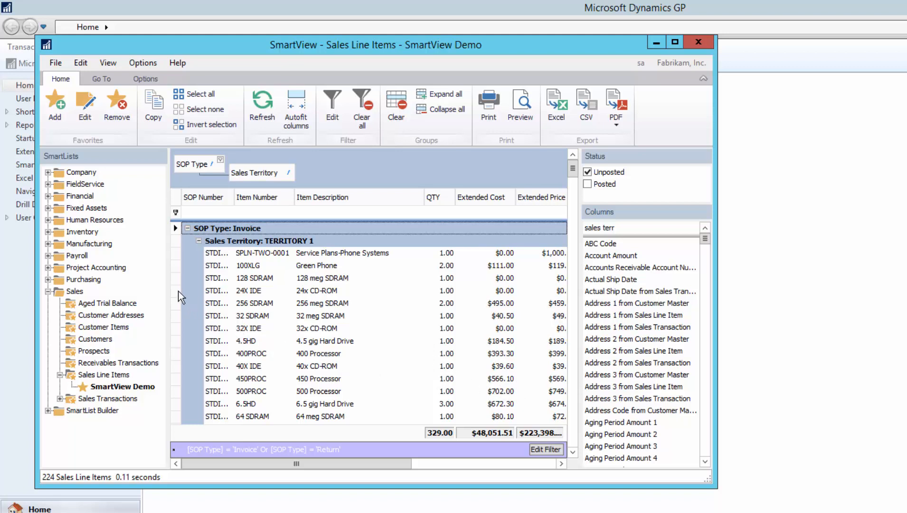
Select the contiguous block of TERRITORY 1 invoice lines from 24X IDE through 64 SDRAM.
drag(178, 292, 172, 372)
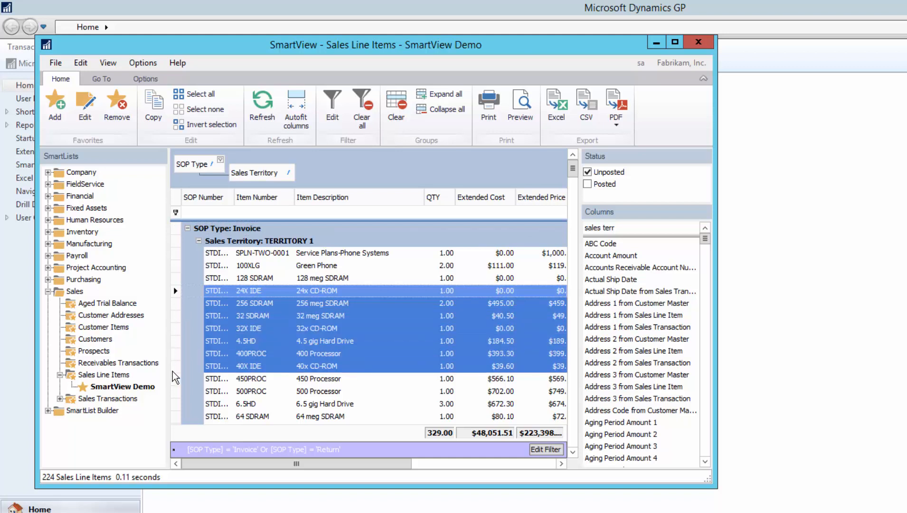
shift+click(177, 419)
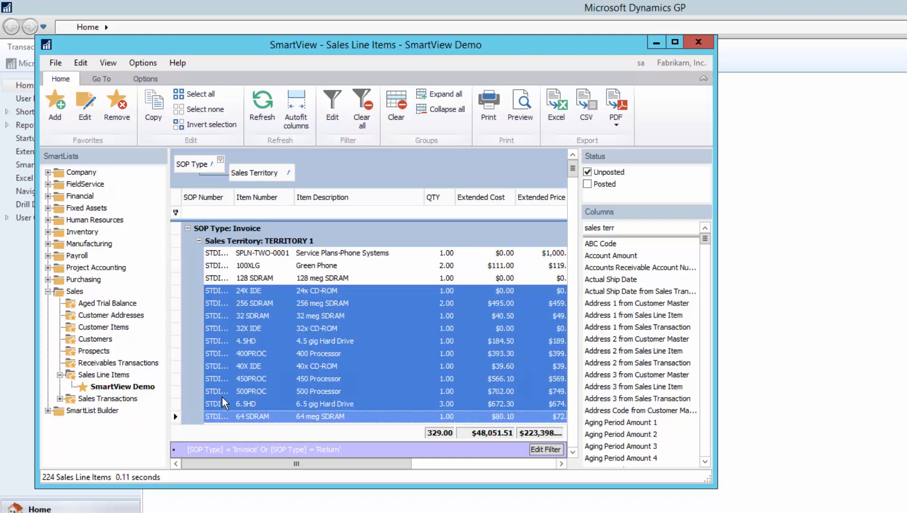
Select only the TERRITORY 1 invoice lines SPLN-TWO-0001, 128 SDRAM, 256 SDRAM, 4.5HD, 400PROC and 40X IDE.
click(222, 256)
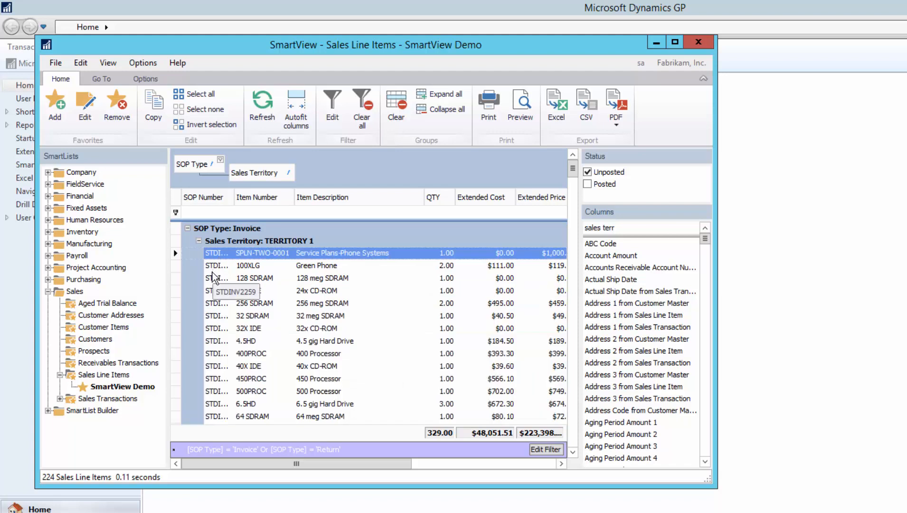
ctrl+click(180, 279)
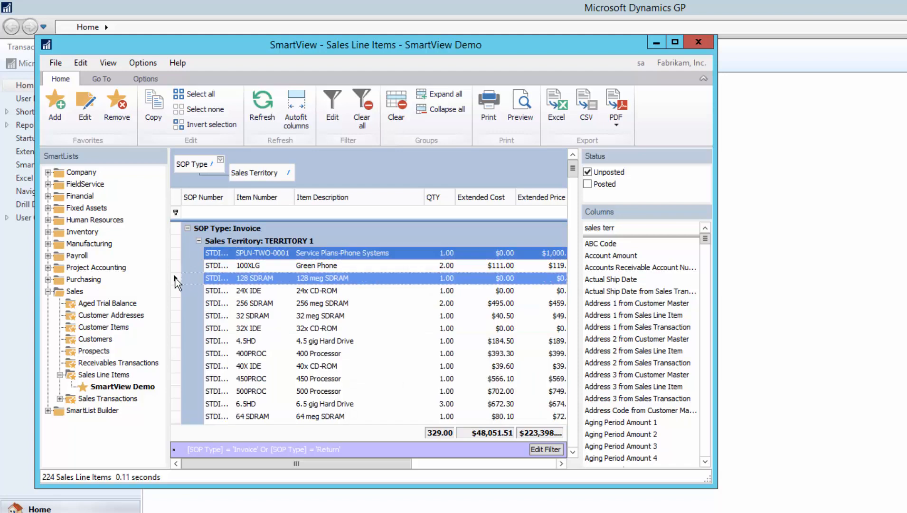
ctrl+click(176, 307)
ctrl+click(177, 344)
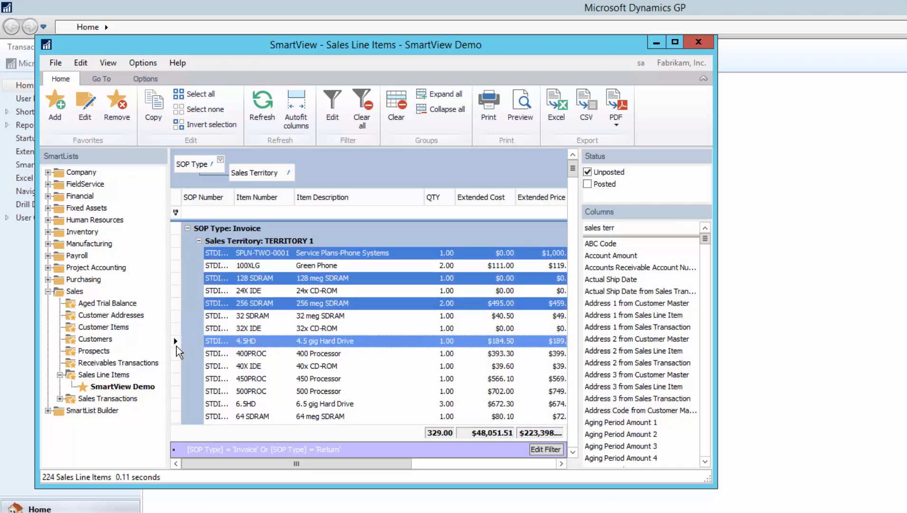
ctrl+click(174, 367)
ctrl+click(293, 355)
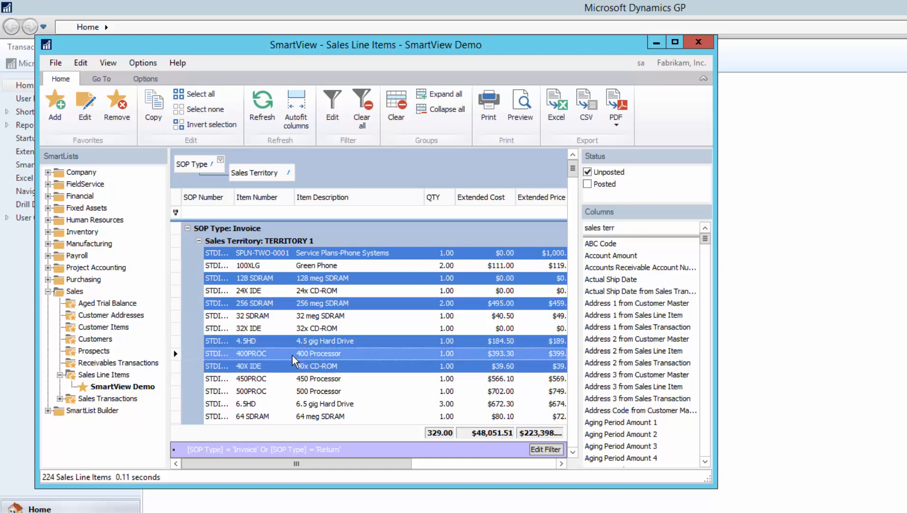
Copy the selected TERRITORY 1 invoice lines and paste them into the blank Excel workbook at cell A1.
right_click(293, 356)
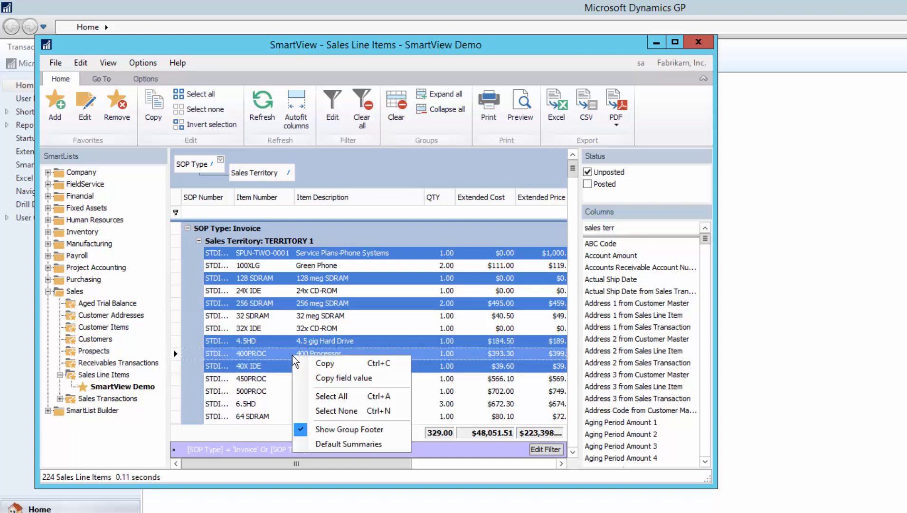
click(329, 365)
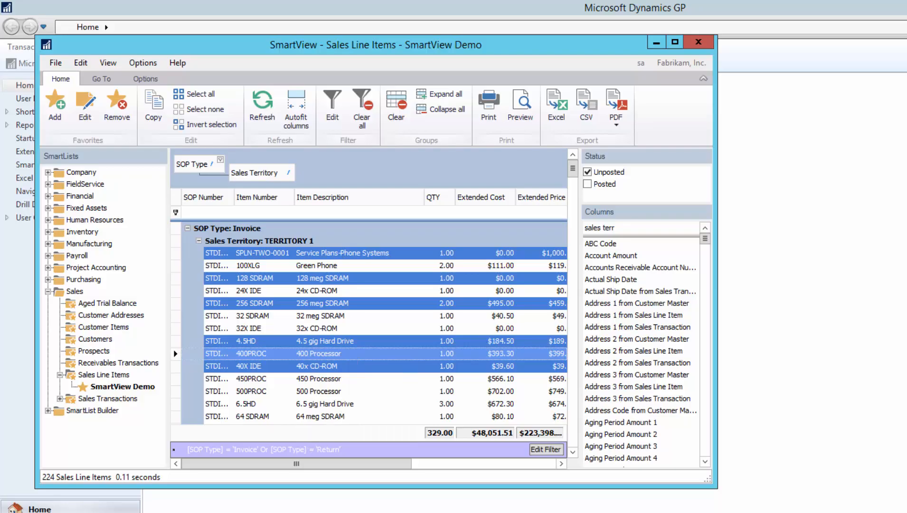
key(alt+Tab)
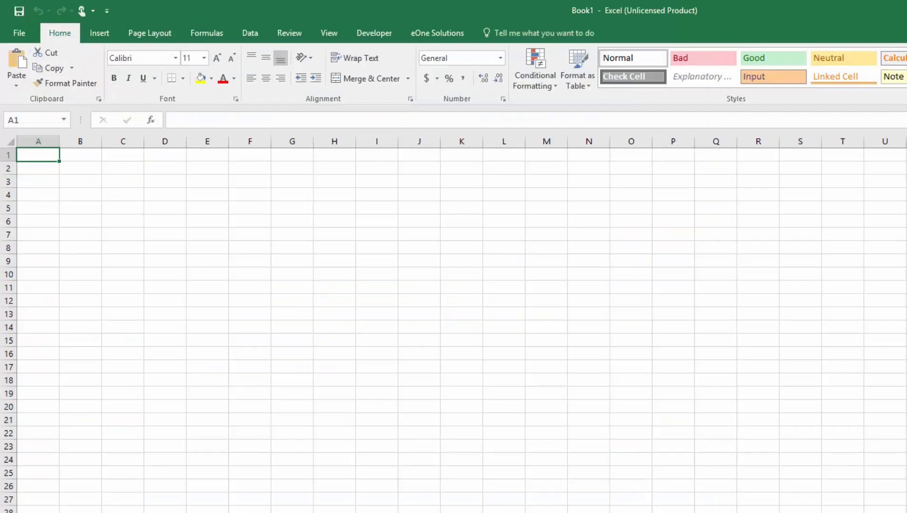
right_click(42, 156)
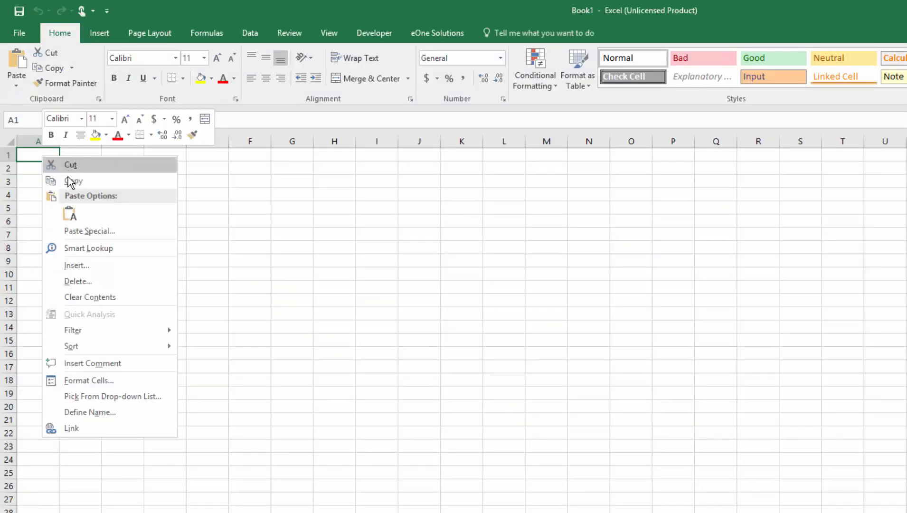
click(69, 214)
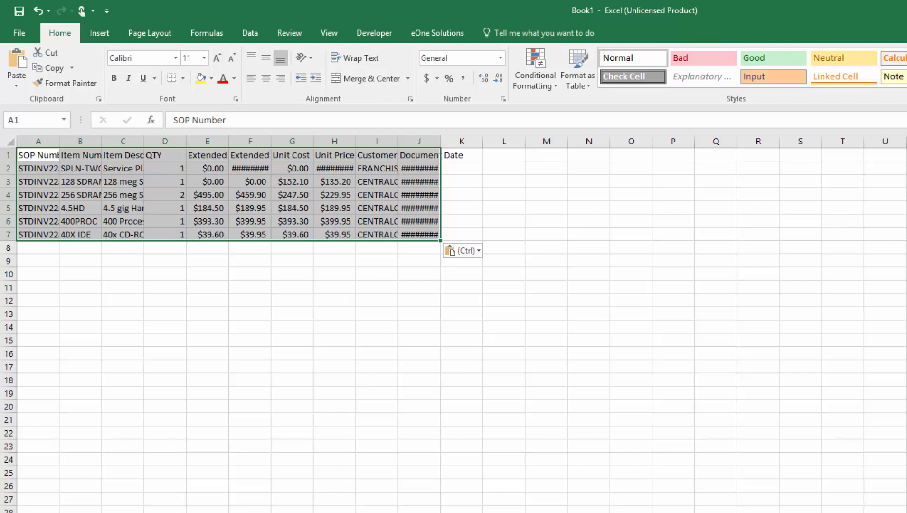
Copy only the Item Description value of the 450PROC line in SmartView and paste it into cell A11 of the Excel workbook.
key(alt+Tab)
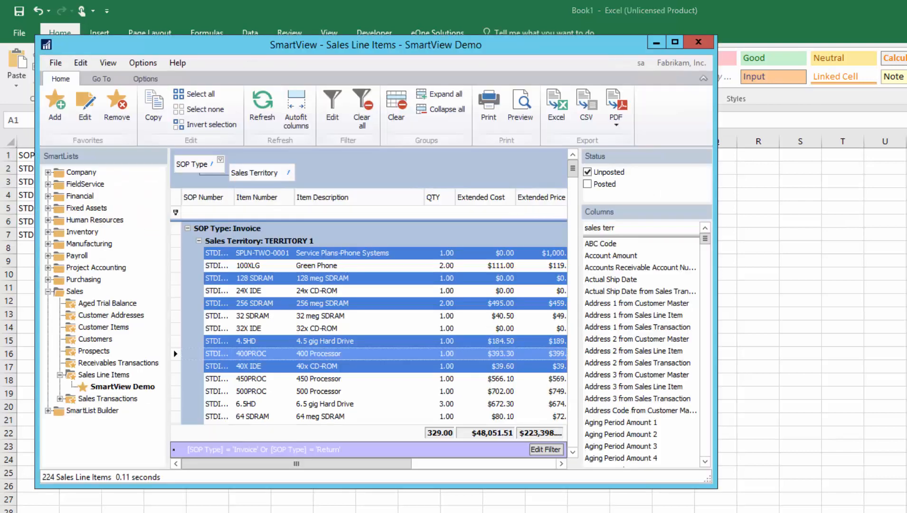
right_click(322, 381)
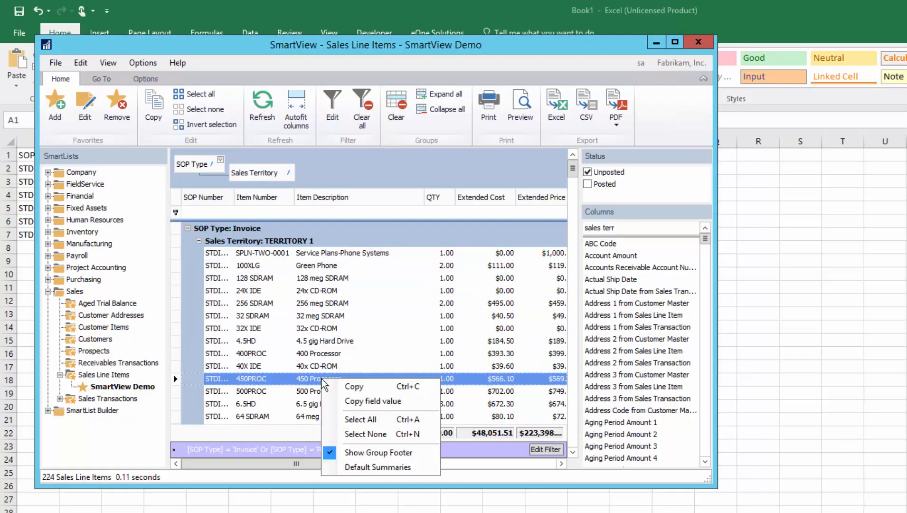
click(345, 404)
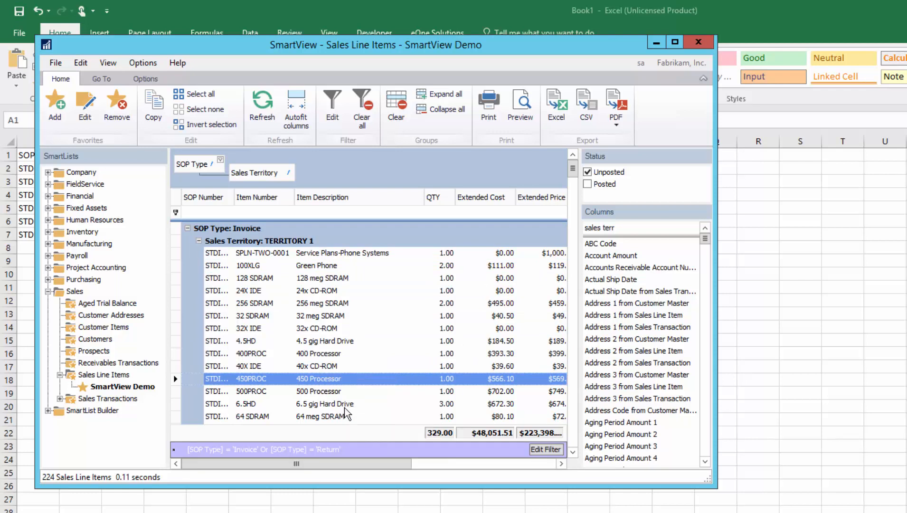
click(20, 268)
click(37, 285)
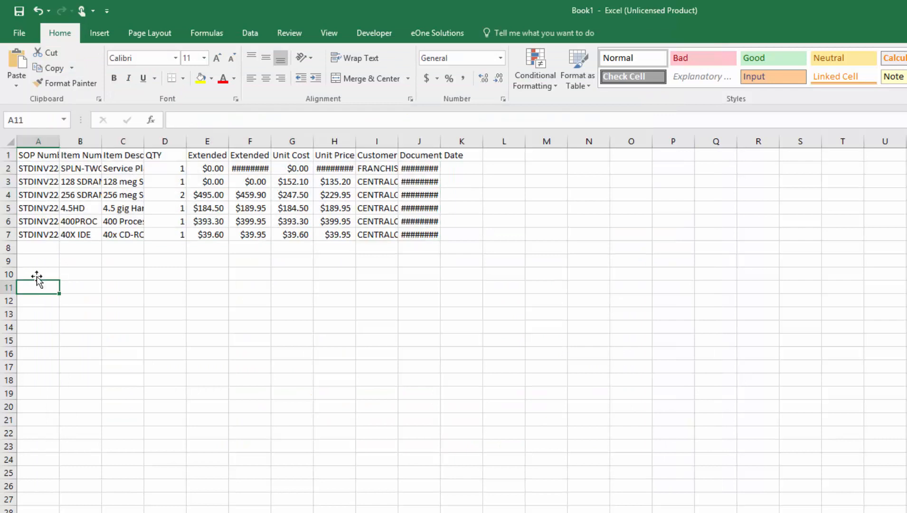
right_click(38, 285)
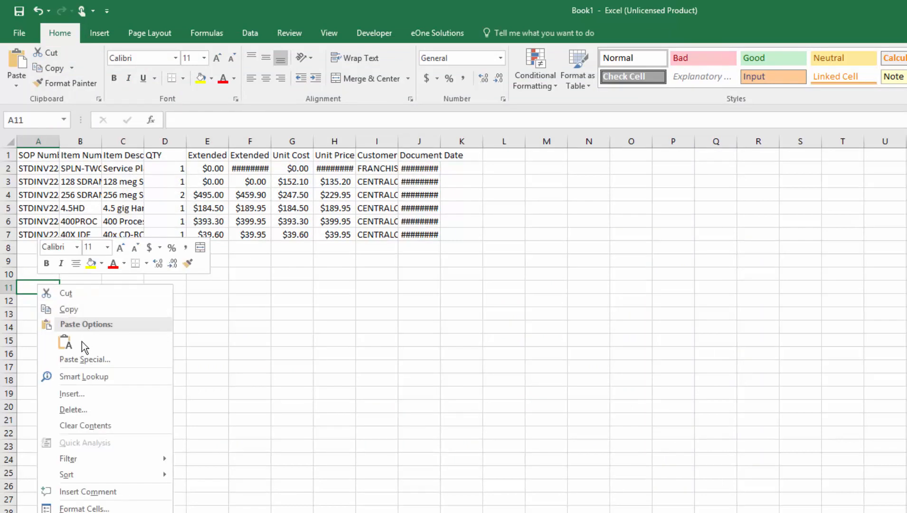
click(65, 342)
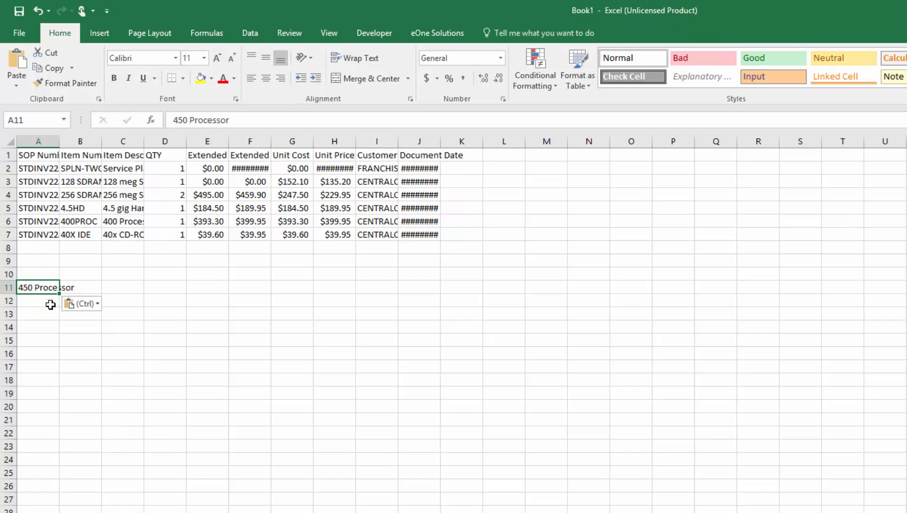
Close the Excel workbook without saving and export the SmartView list to an Excel document named SmartView Demo.xlsx.
key(alt+F4)
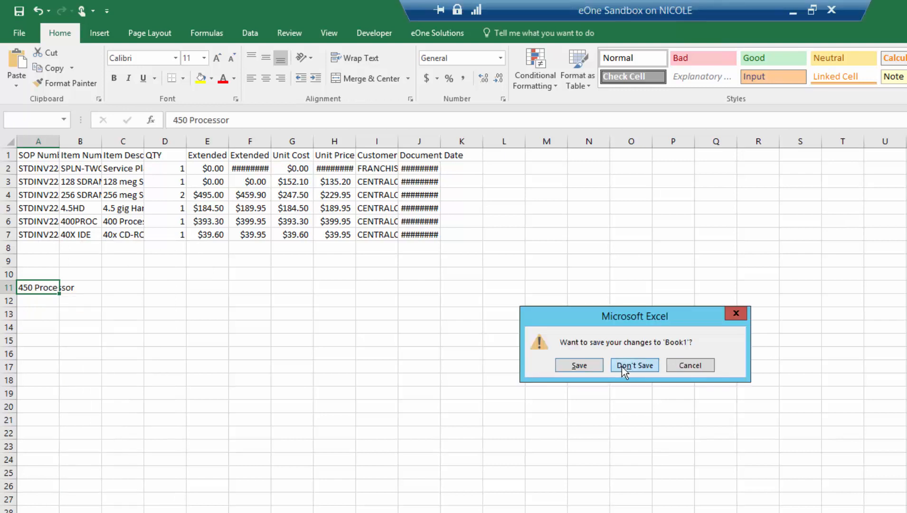
click(622, 365)
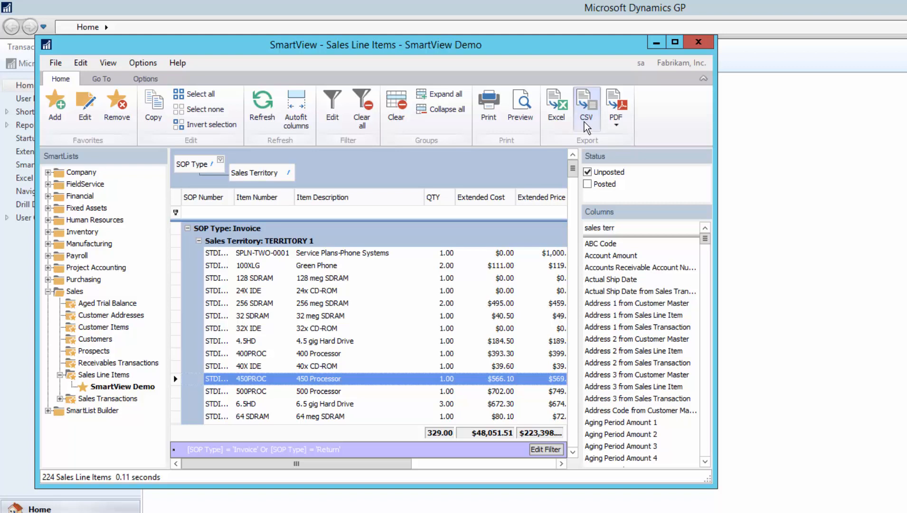
click(563, 115)
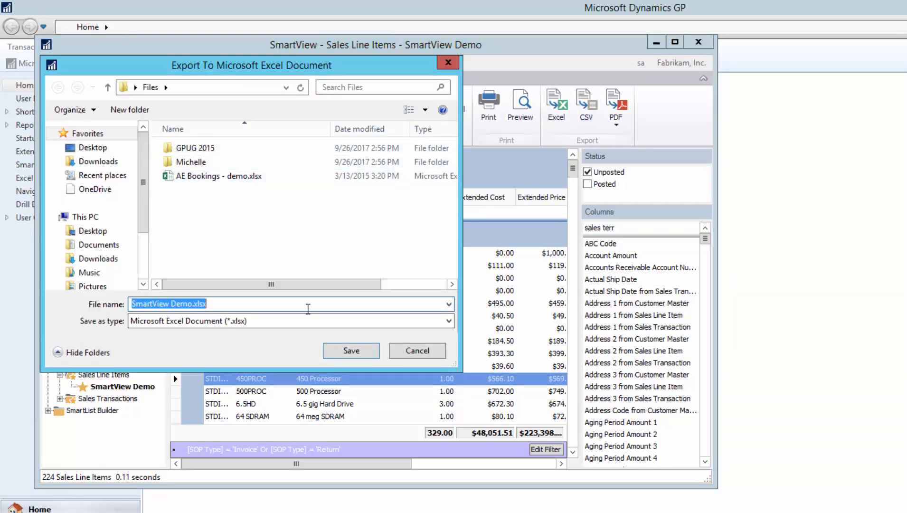
click(352, 356)
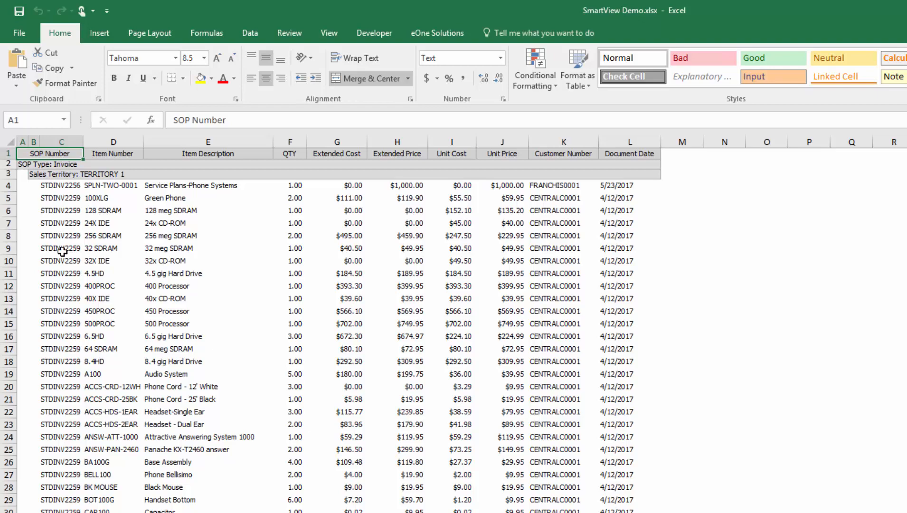
Examine the exported workbook's SOP Type and Sales Territory groups, their subtotals and the grand total row.
scroll(88, 416, down, 18)
scroll(90, 416, down, 12)
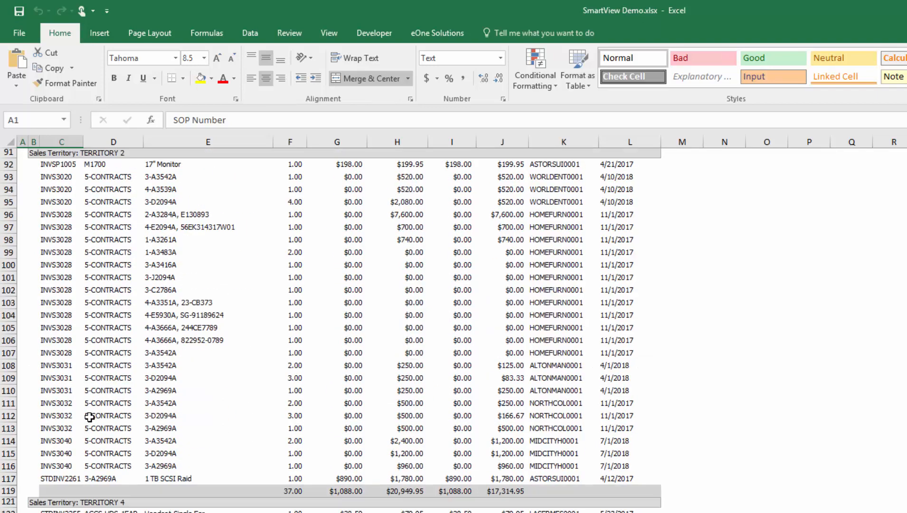
scroll(89, 417, down, 2)
scroll(89, 417, up, 5)
scroll(88, 418, down, 20)
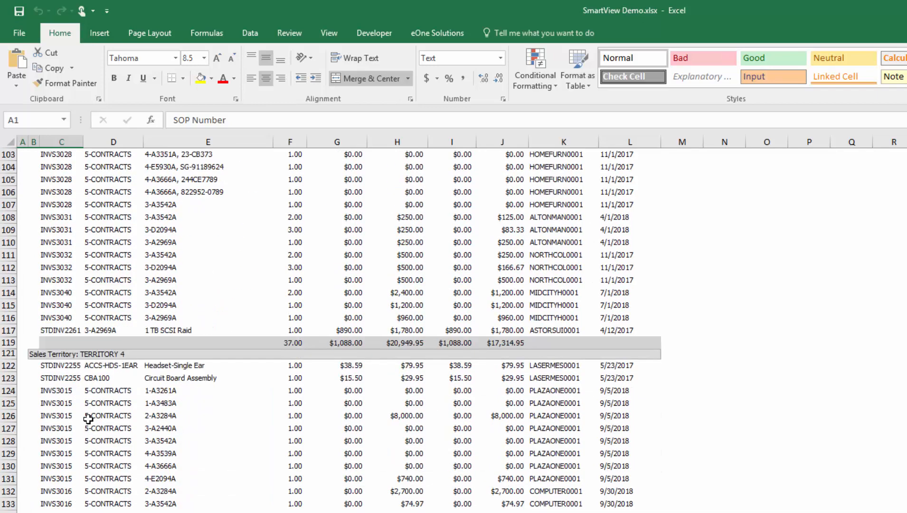
scroll(88, 419, down, 20)
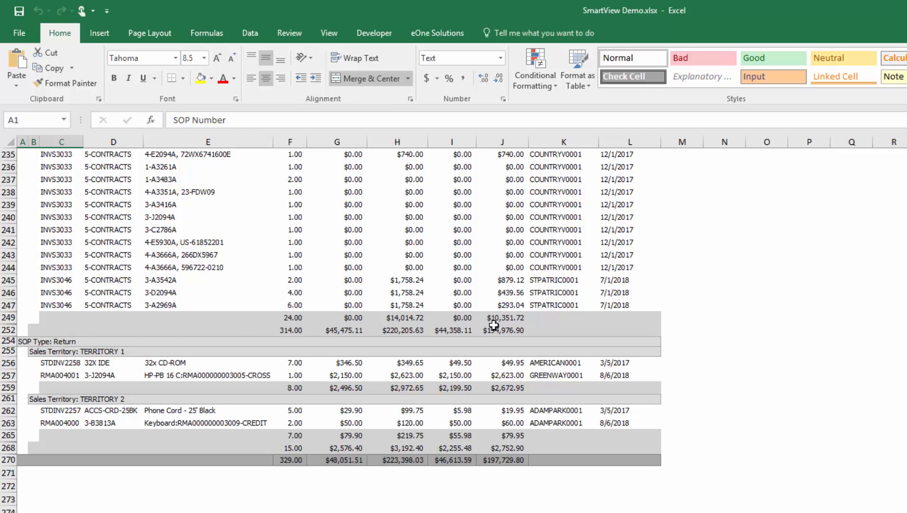
scroll(494, 325, up, 15)
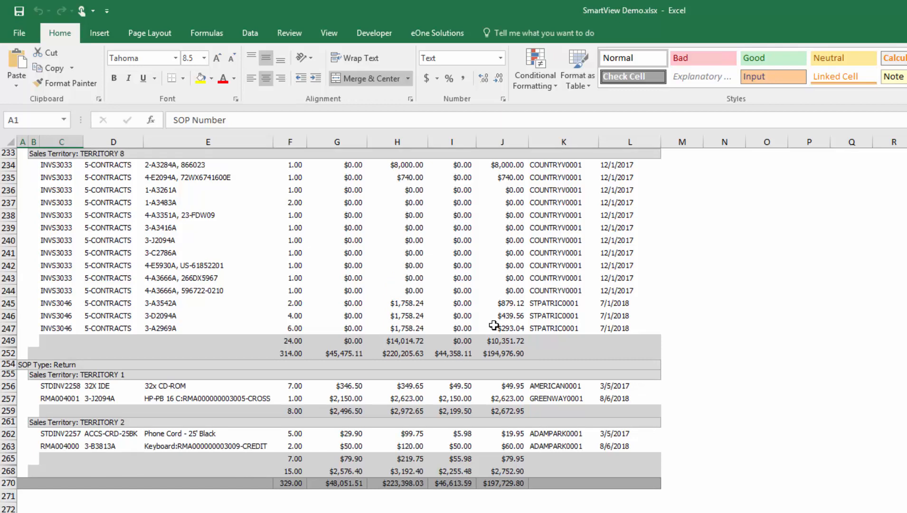
scroll(494, 325, up, 20)
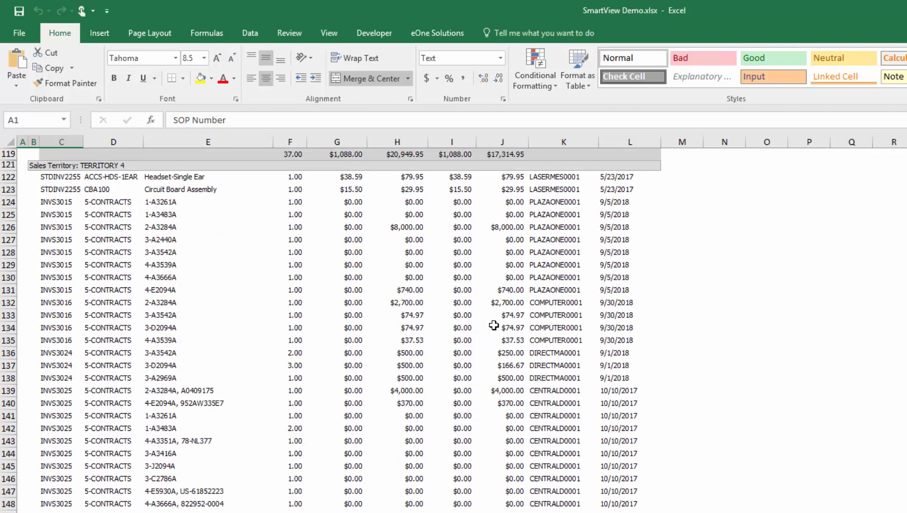
scroll(495, 325, up, 6)
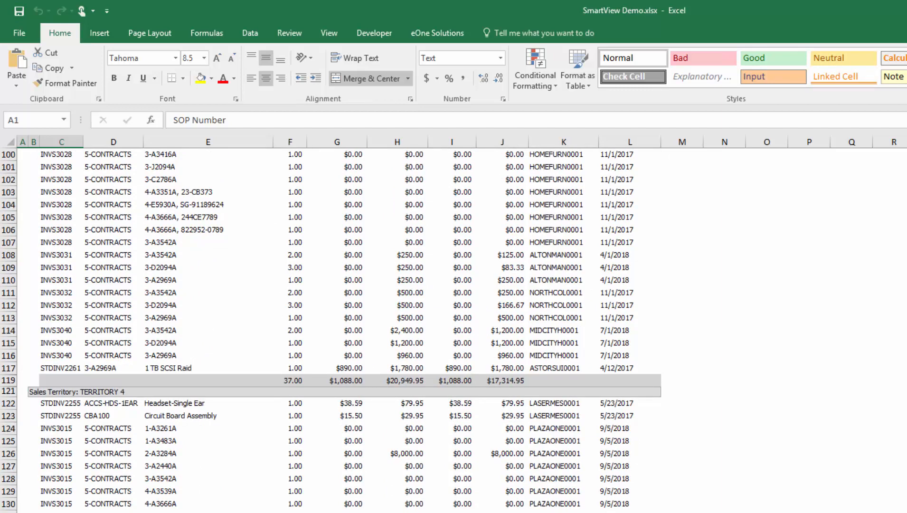
Leave the exported workbook, close SmartView and Dynamics GP, and clear the browser from view to show the desktop.
key(alt+Tab)
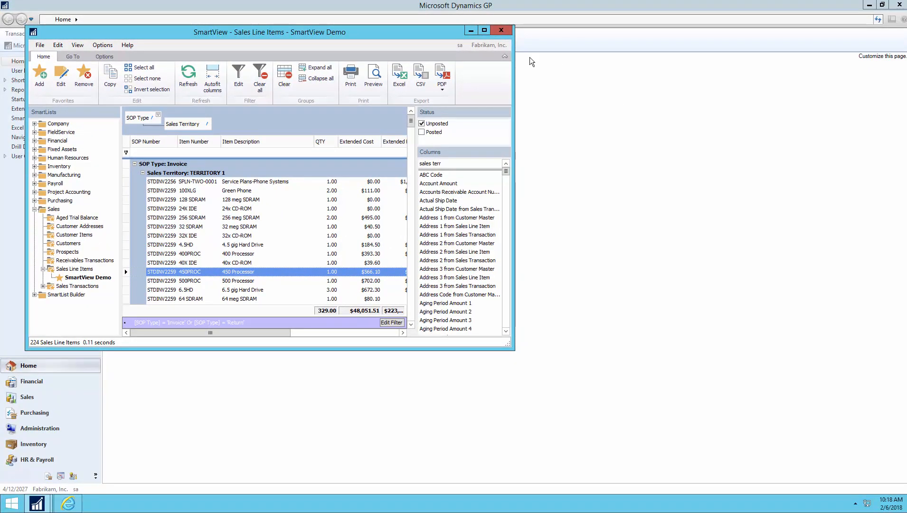
click(502, 30)
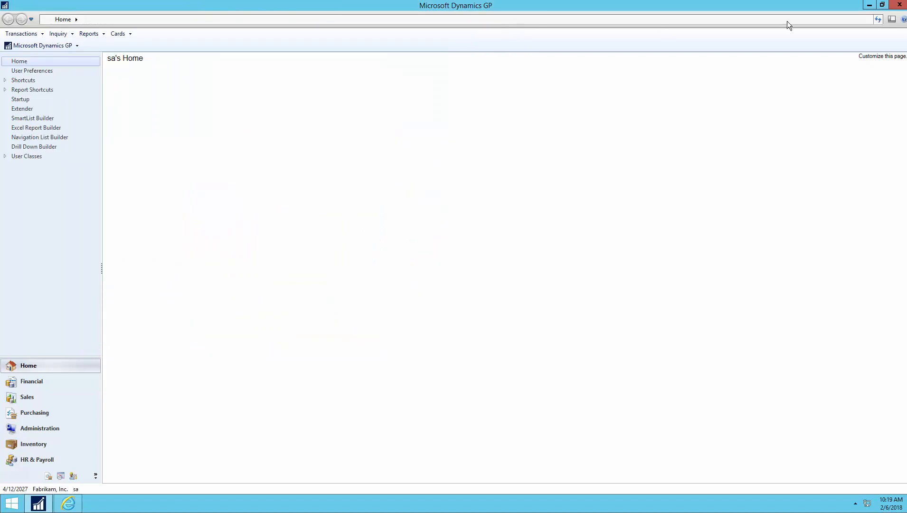
click(899, 6)
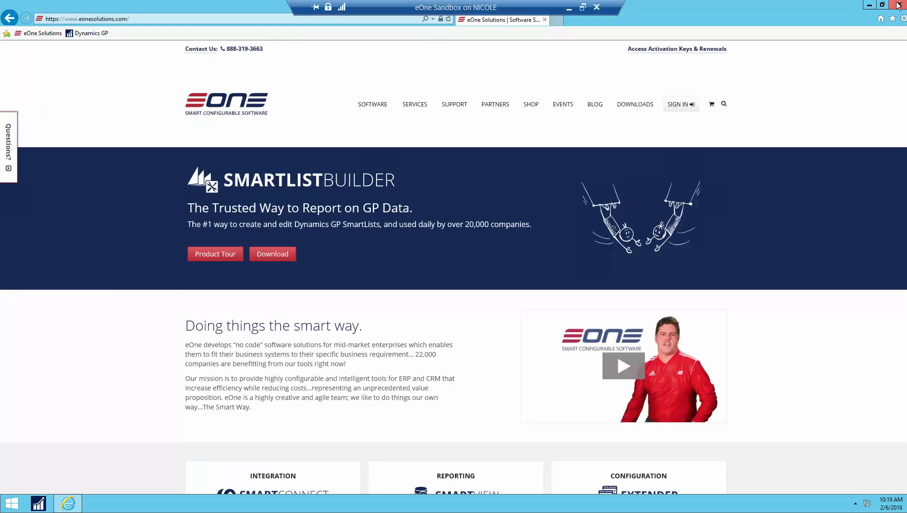
click(900, 5)
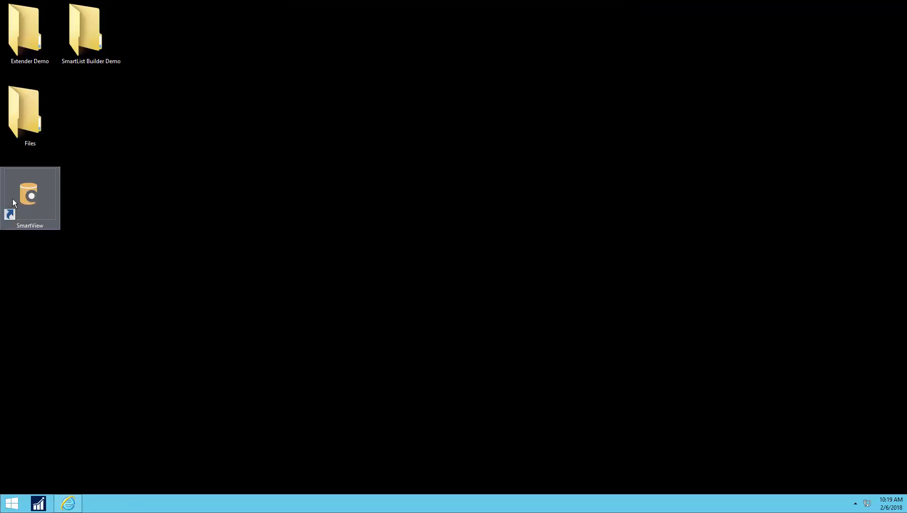
Start the standalone SmartView application from the desktop and log in with the user name and account password.
double_click(42, 192)
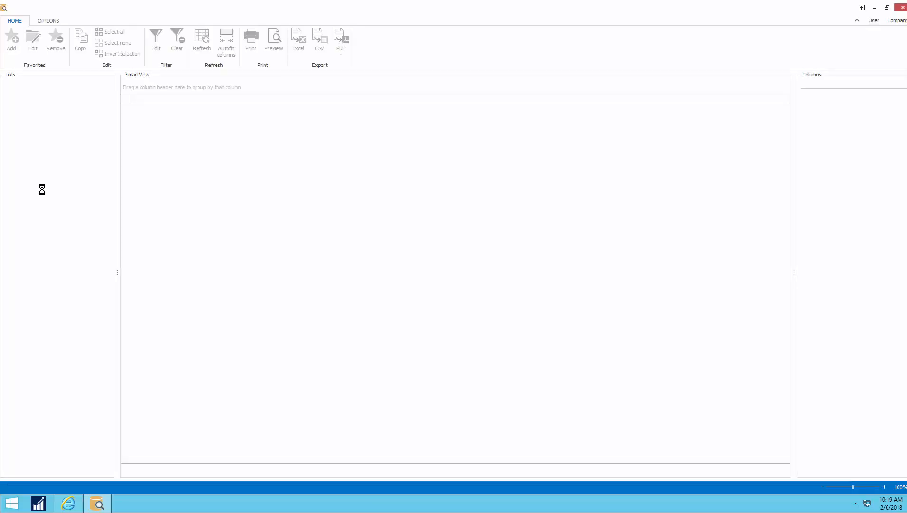
click(412, 242)
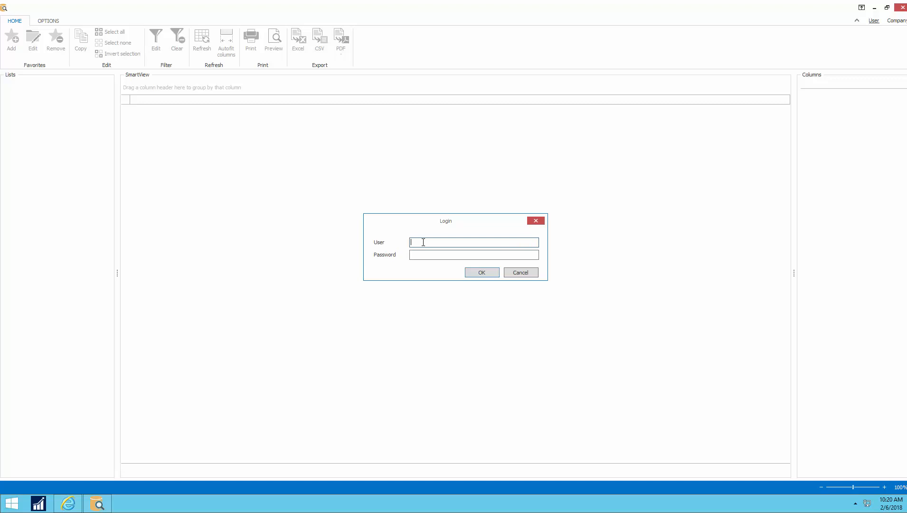
text(eoneexternal)
key(Tab)
text(••••••••••)
key(Return)
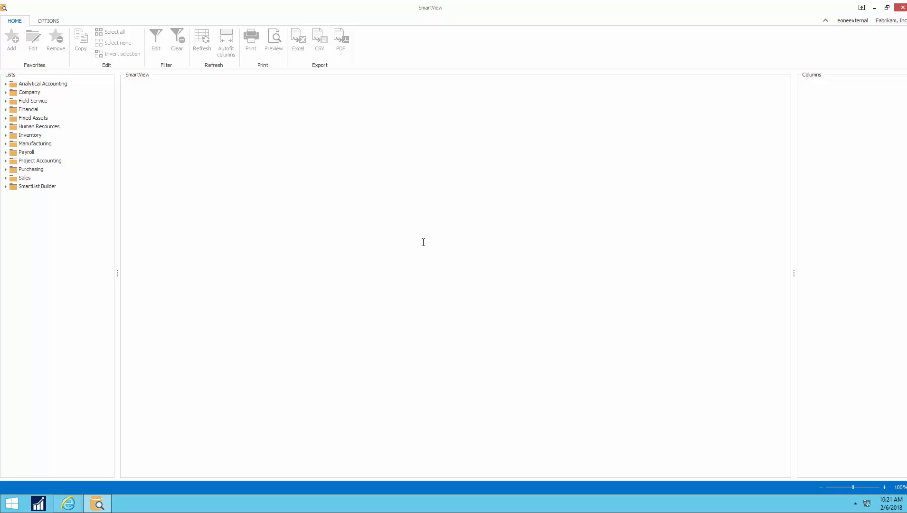
Open the Sales Line Items list from the Sales folder and group it by SOP Type.
click(6, 178)
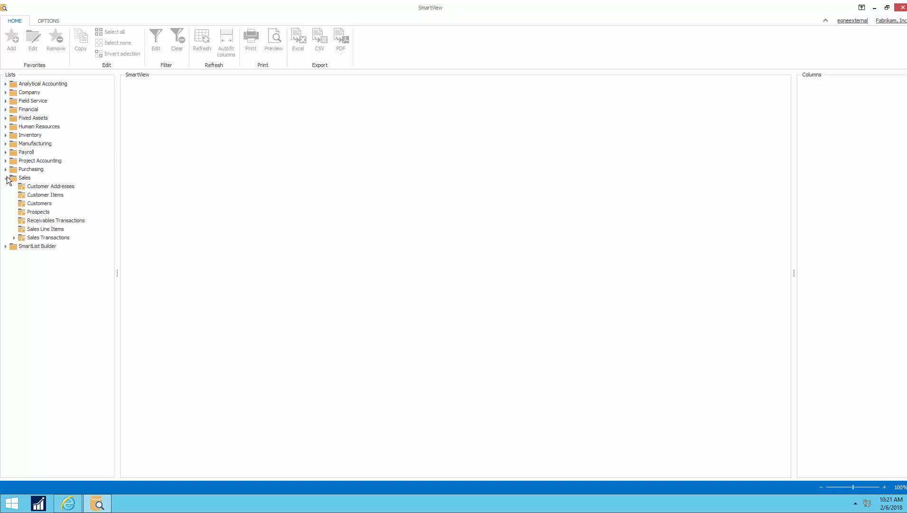
click(31, 230)
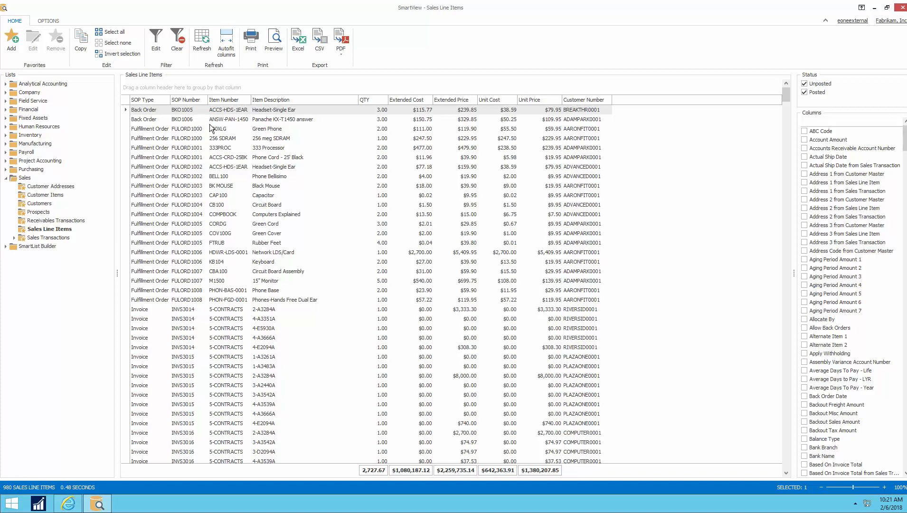
drag(153, 98, 151, 87)
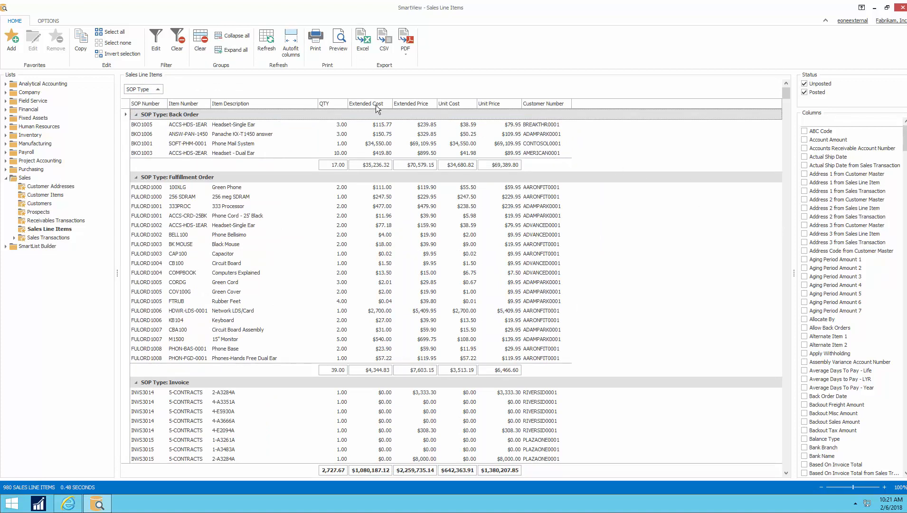
Reorder the list's columns so Extended Cost precedes QTY and Item Number follows Item Description.
drag(369, 103, 316, 106)
drag(191, 104, 317, 98)
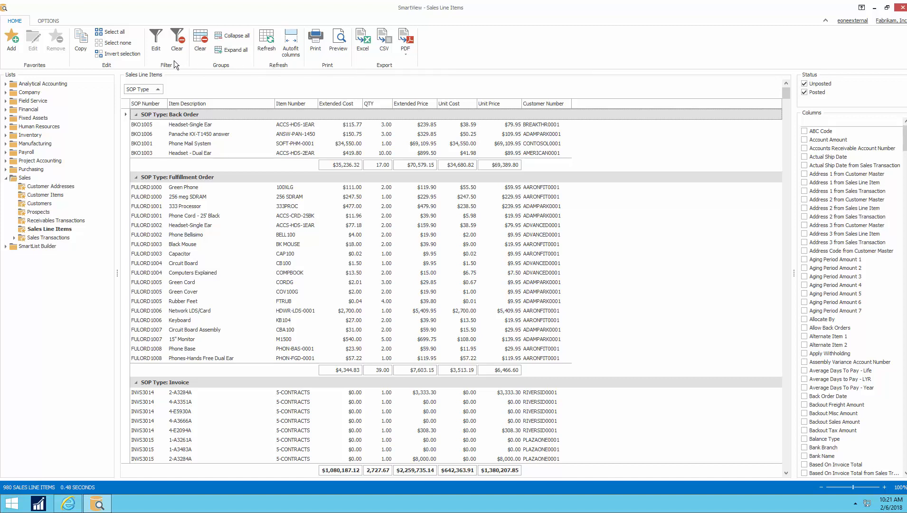
click(48, 21)
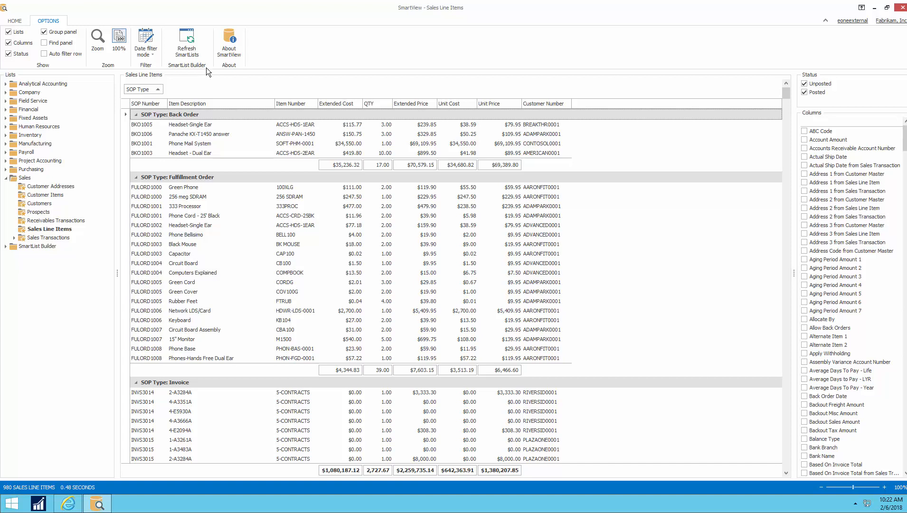
click(15, 21)
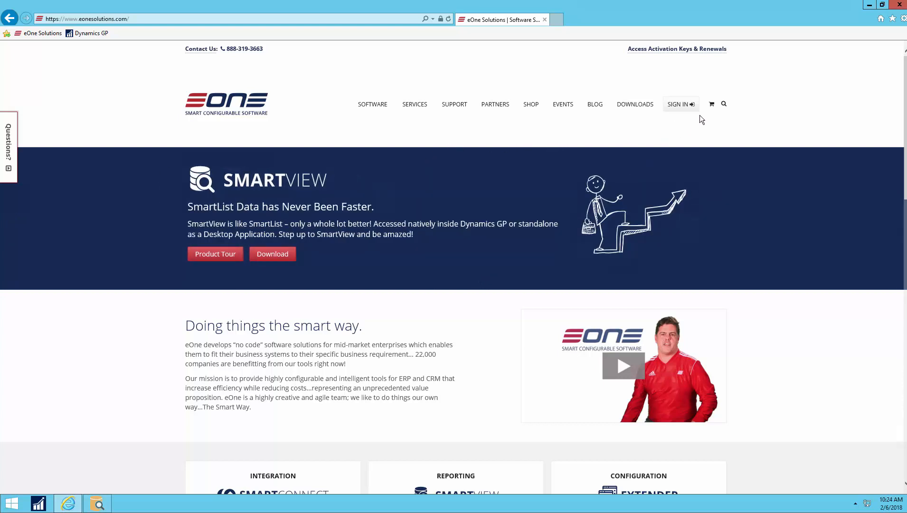
Open the SmartView downloads page on the eOne Solutions website and expand the SmartView External (2018, 2016, 2015, 2013, 2010) entry.
click(641, 111)
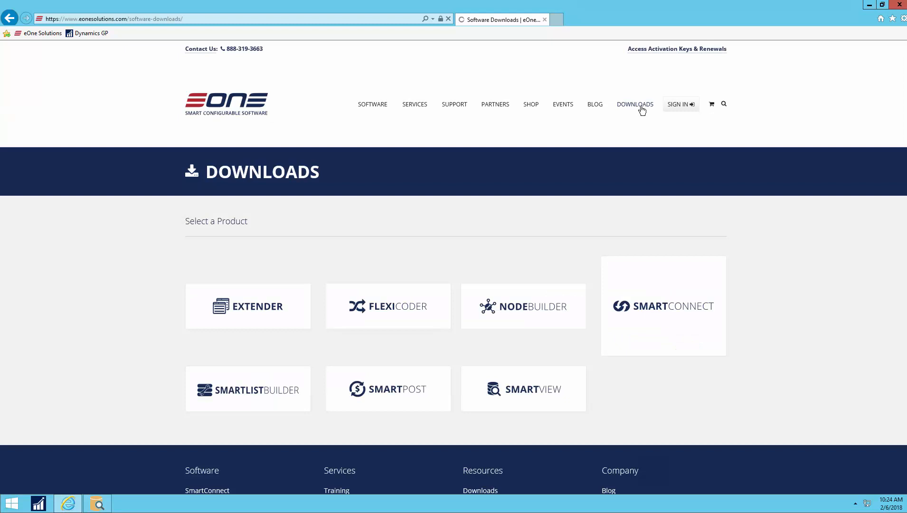
click(521, 396)
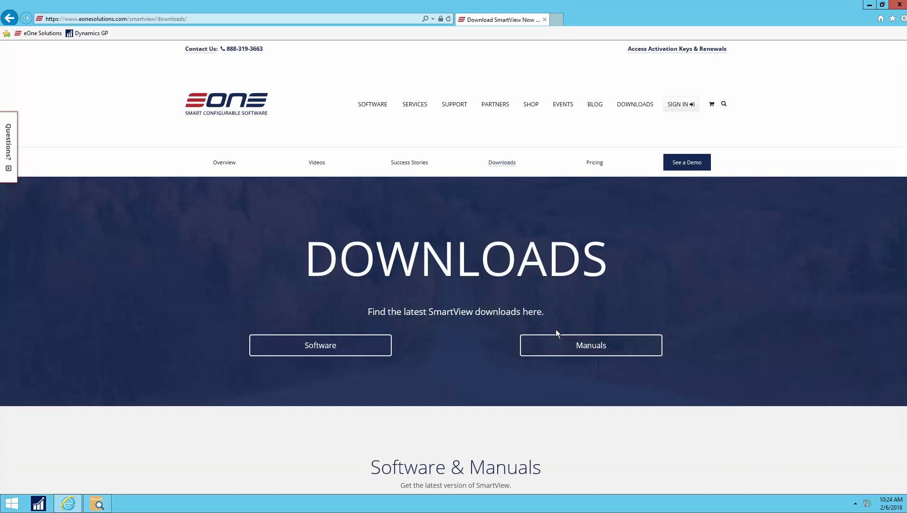
scroll(556, 332, down, 5)
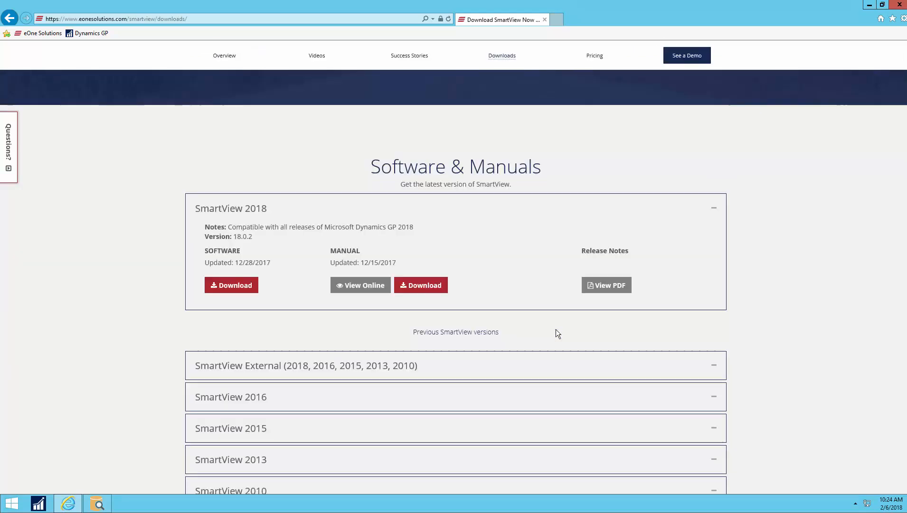
scroll(556, 329, down, 2)
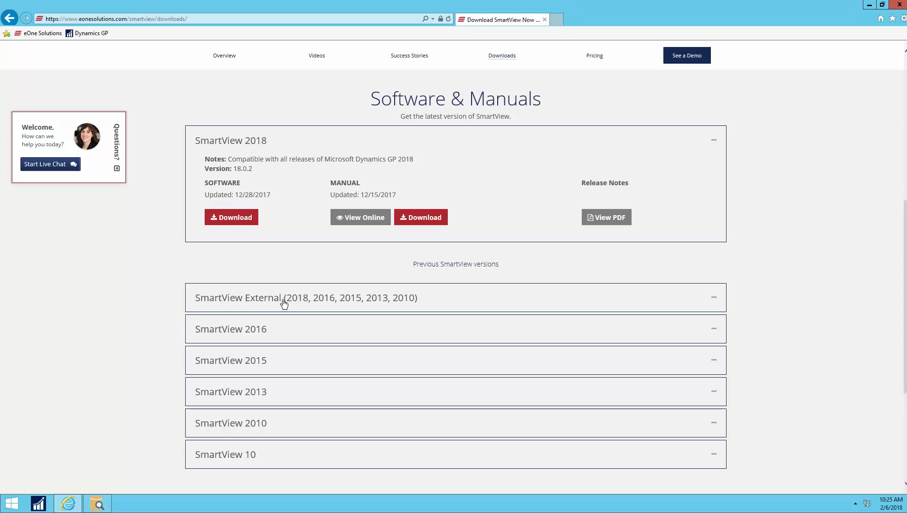
click(302, 303)
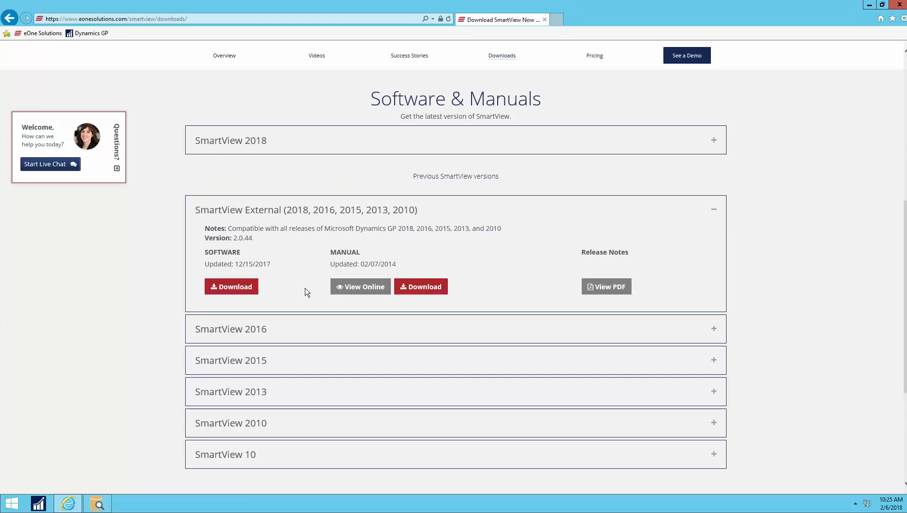